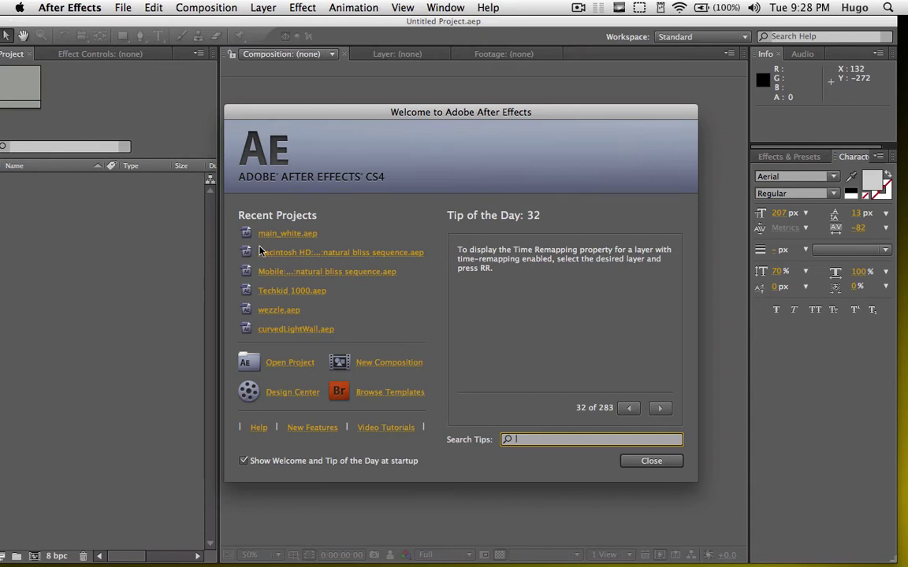
Dismiss the Welcome to Adobe After Effects dialog
{"action": "left_click_drag", "start_coordinate": [473, 119], "coordinate": [479, 107]}
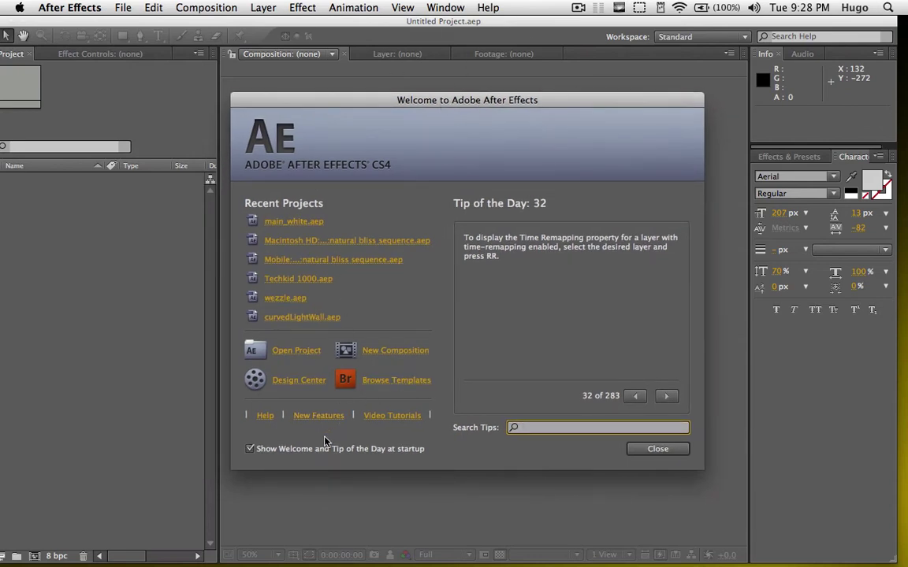
{"action": "left_click", "coordinate": [250, 450]}
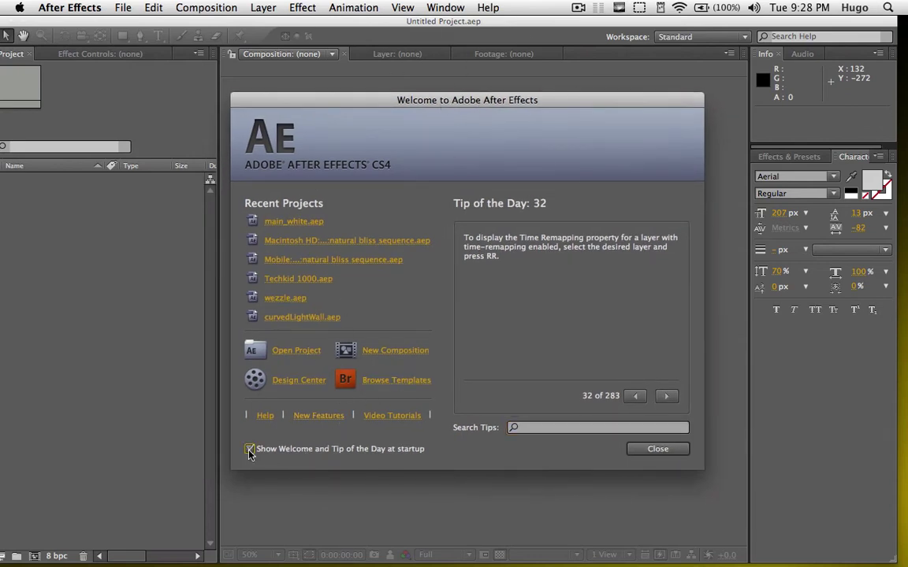
{"action": "left_click", "coordinate": [634, 450]}
Show the Timeline panel in the workspace and fit the application window to the screen
{"action": "left_click", "coordinate": [446, 7]}
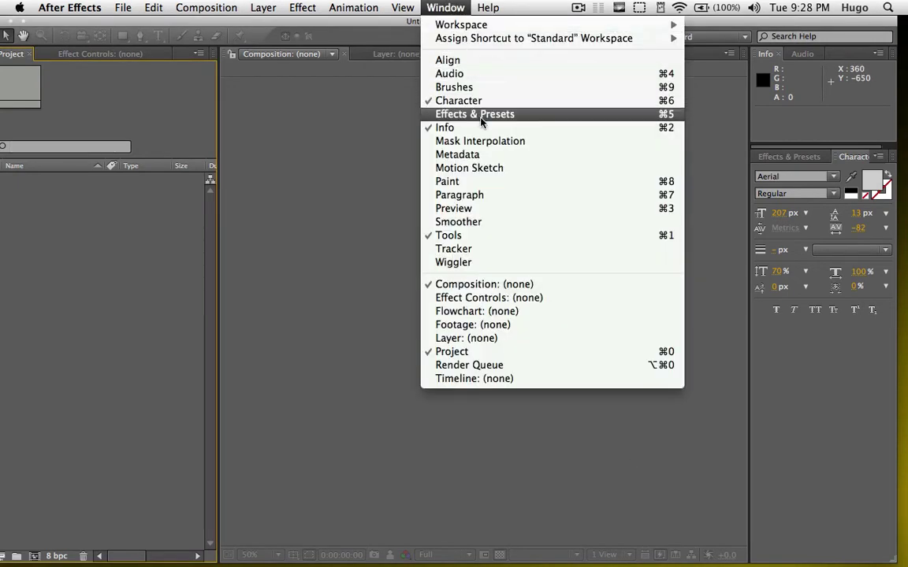
{"action": "left_click", "coordinate": [516, 378]}
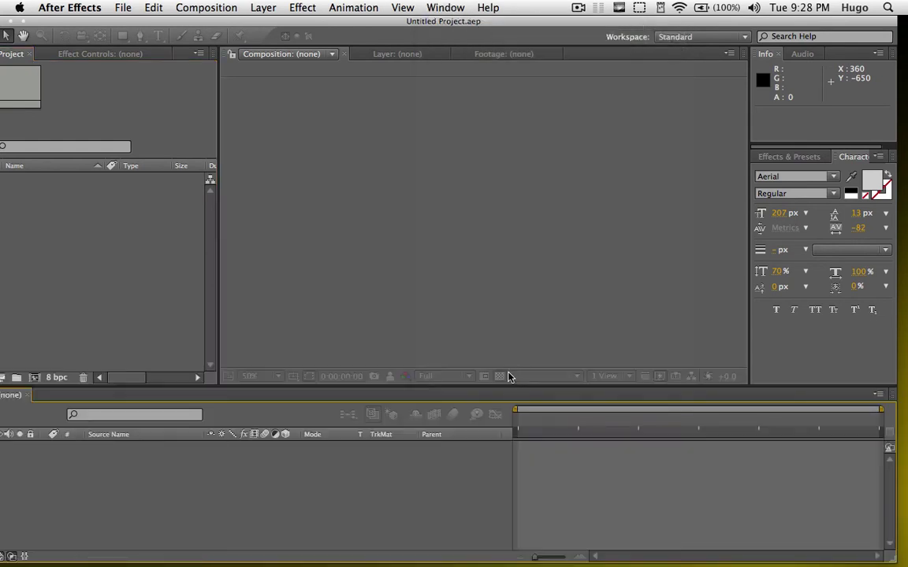
{"action": "double_click", "coordinate": [421, 21]}
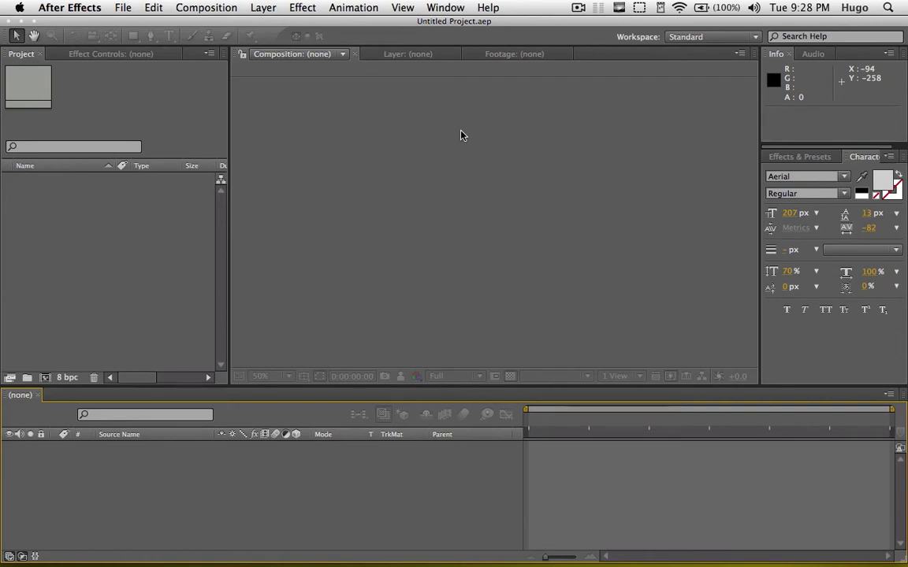
Look over the Project panel, the Layer, Footage and Composition viewers and the Info panel
{"action": "left_click", "coordinate": [162, 95]}
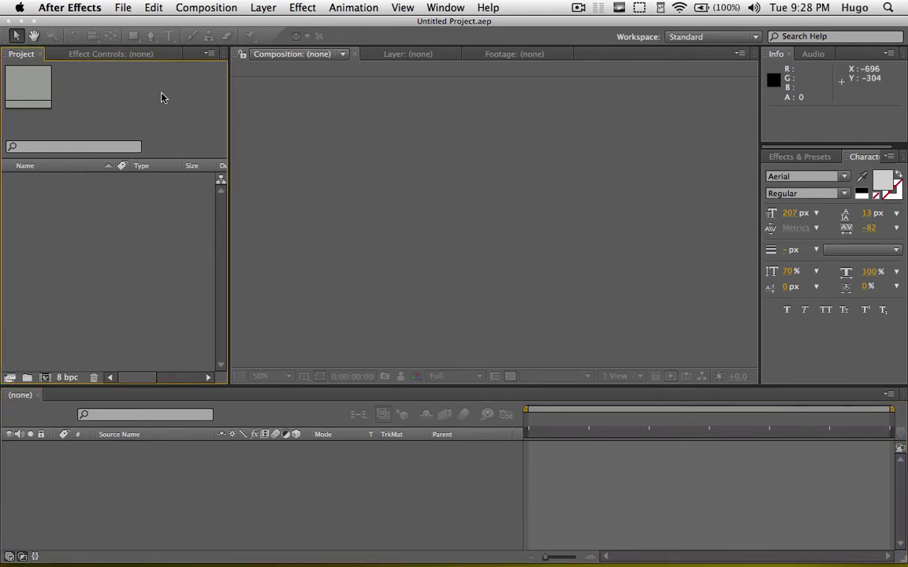
{"action": "left_click", "coordinate": [407, 53]}
{"action": "left_click", "coordinate": [514, 54]}
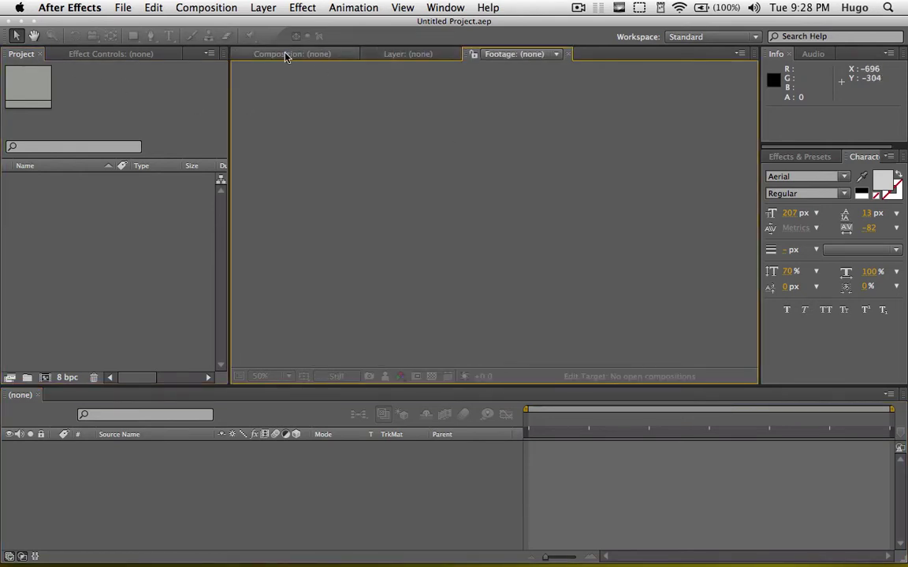
{"action": "left_click", "coordinate": [285, 54]}
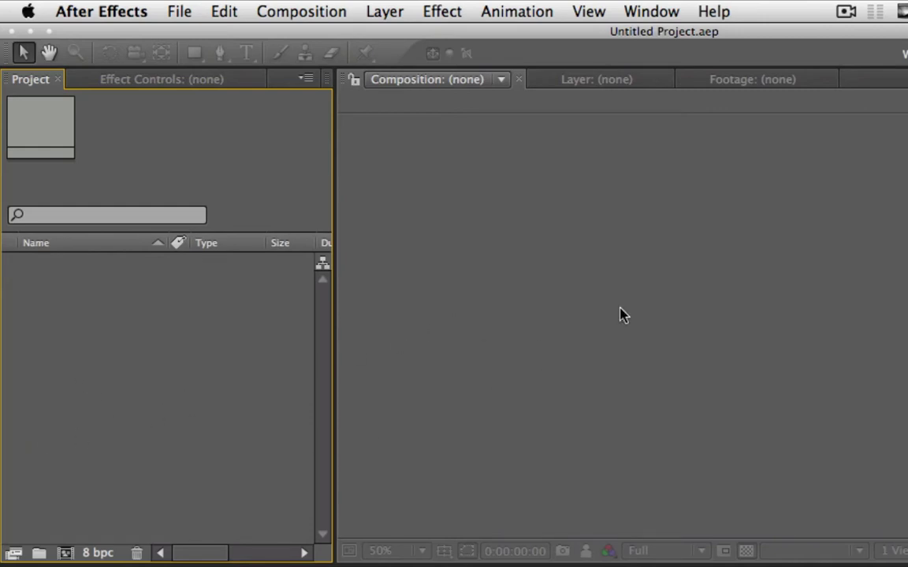
{"action": "left_click", "coordinate": [620, 315]}
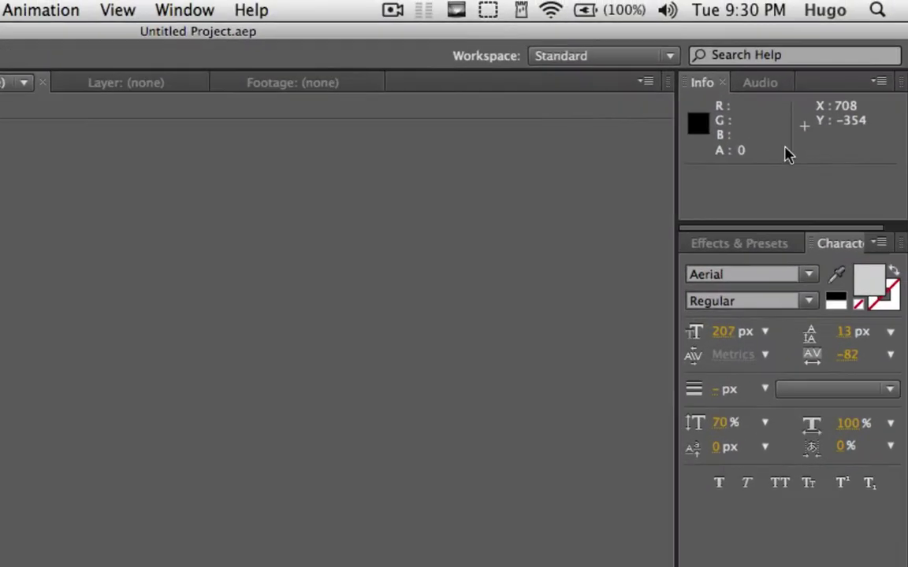
{"action": "left_click", "coordinate": [859, 62]}
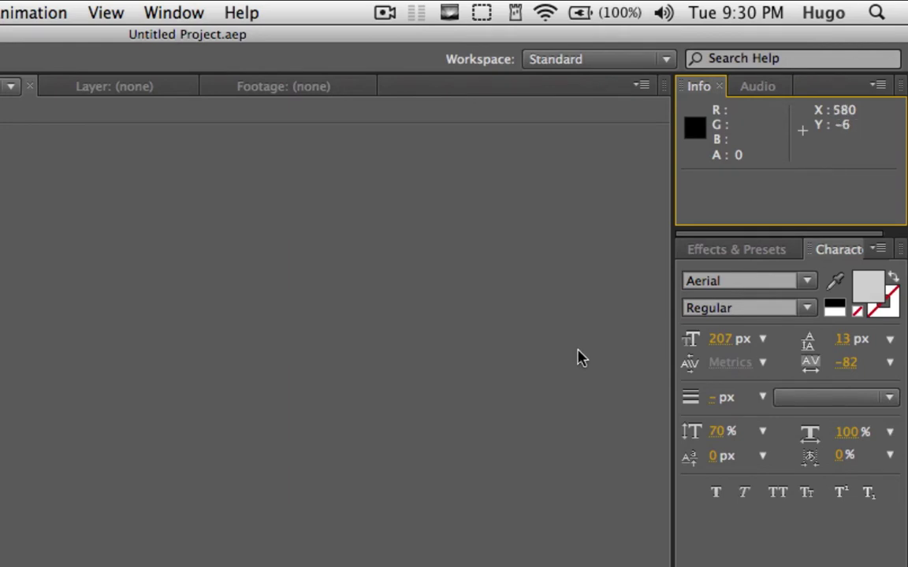
Add the Paragraph panel to the workspace
{"action": "left_click", "coordinate": [193, 8]}
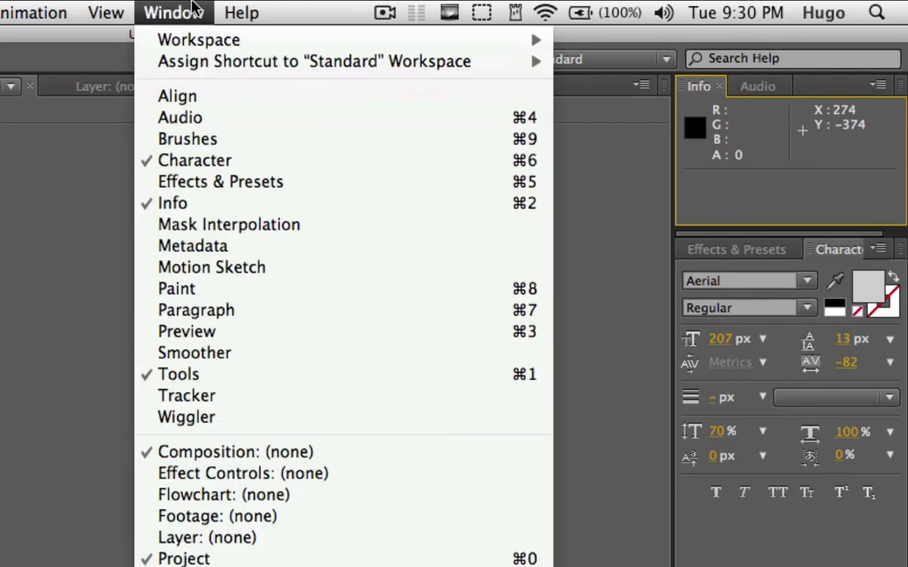
{"action": "left_click", "coordinate": [193, 10]}
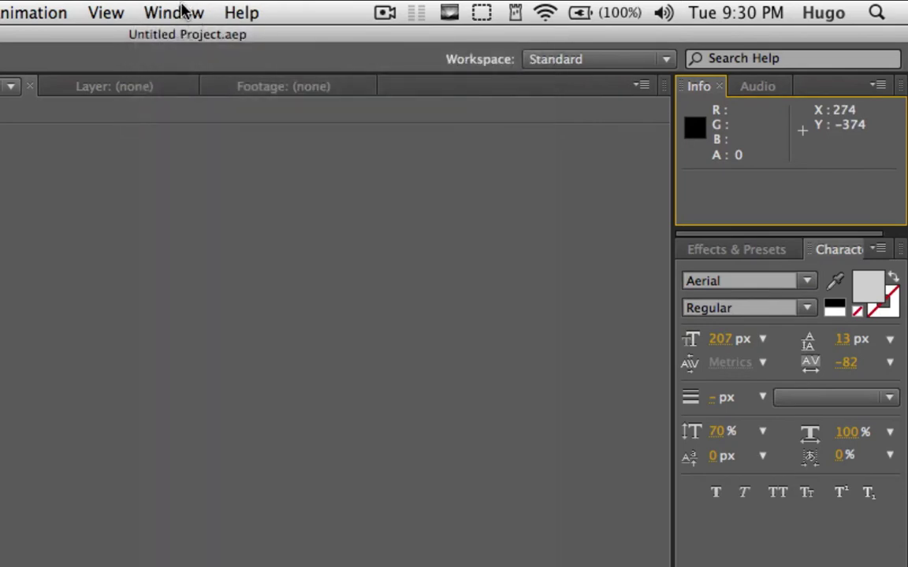
{"action": "left_click", "coordinate": [184, 11]}
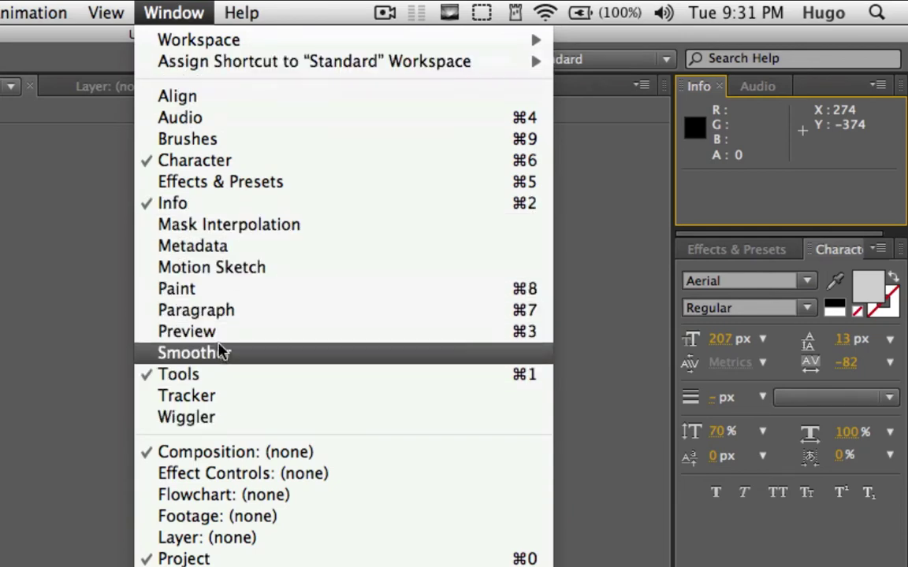
{"action": "left_click", "coordinate": [196, 311]}
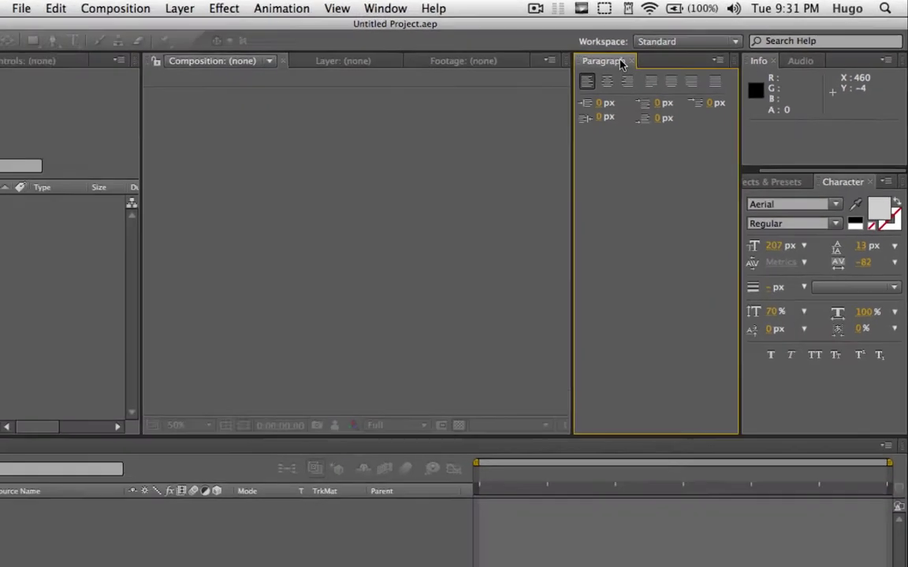
Try docking the Paragraph panel in different positions around the Composition viewer and close the panel
{"action": "left_click_drag", "start_coordinate": [620, 63], "coordinate": [515, 165]}
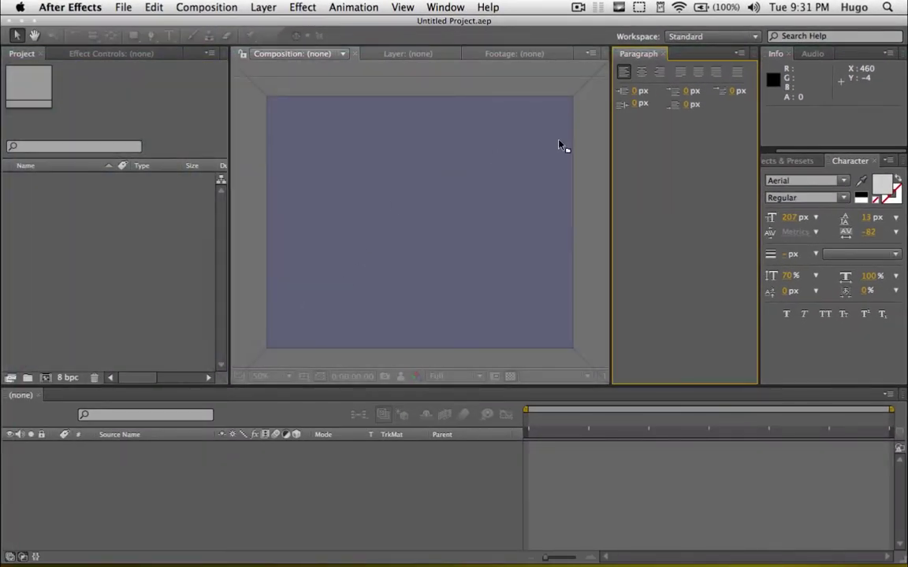
{"action": "left_click_drag", "start_coordinate": [561, 146], "coordinate": [595, 85]}
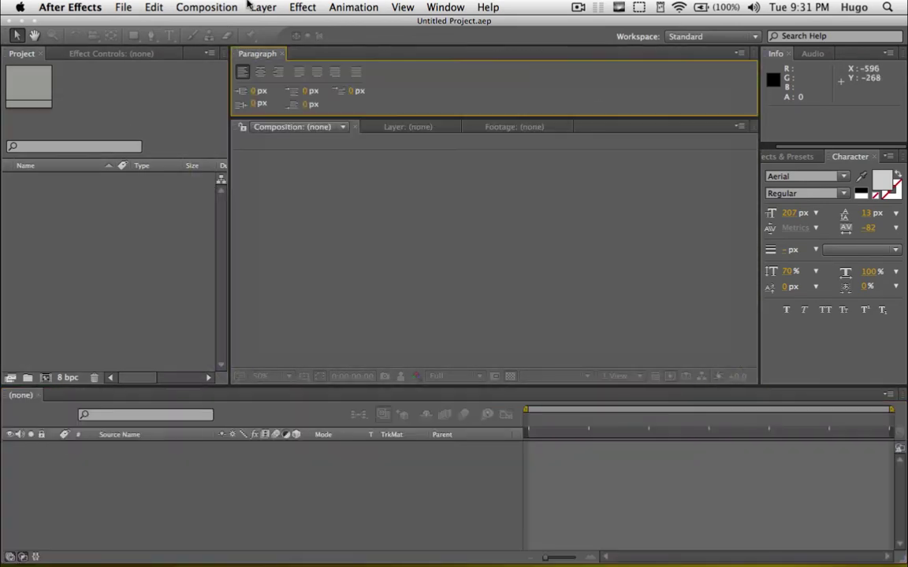
{"action": "left_click_drag", "start_coordinate": [243, 52], "coordinate": [674, 179]}
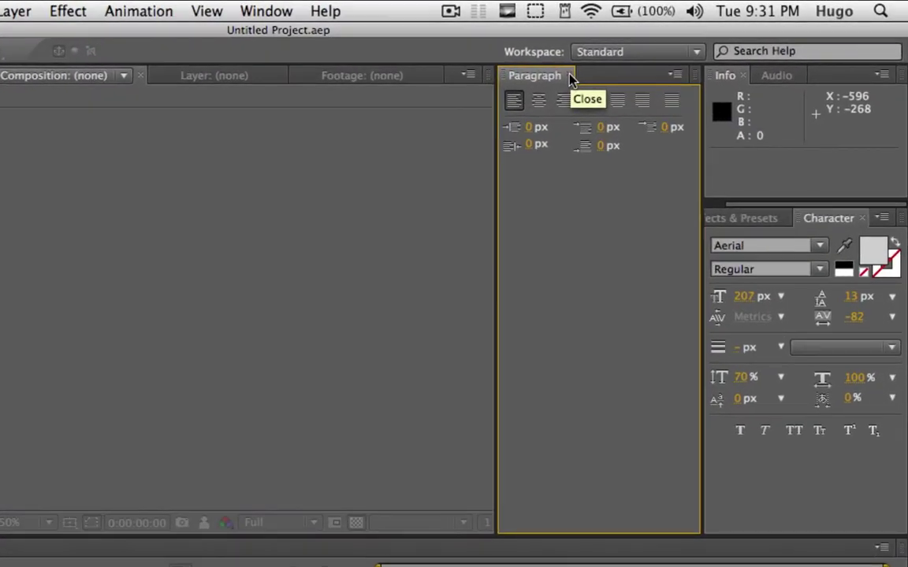
{"action": "left_click", "coordinate": [570, 76]}
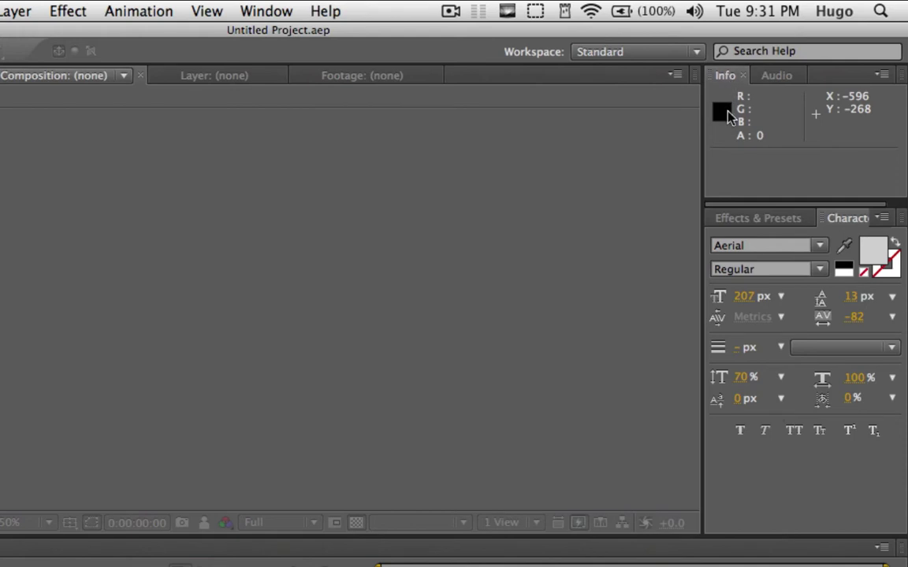
Examine the Info and Audio panels and the font family and style lists of the Character settings
{"action": "left_click", "coordinate": [756, 111]}
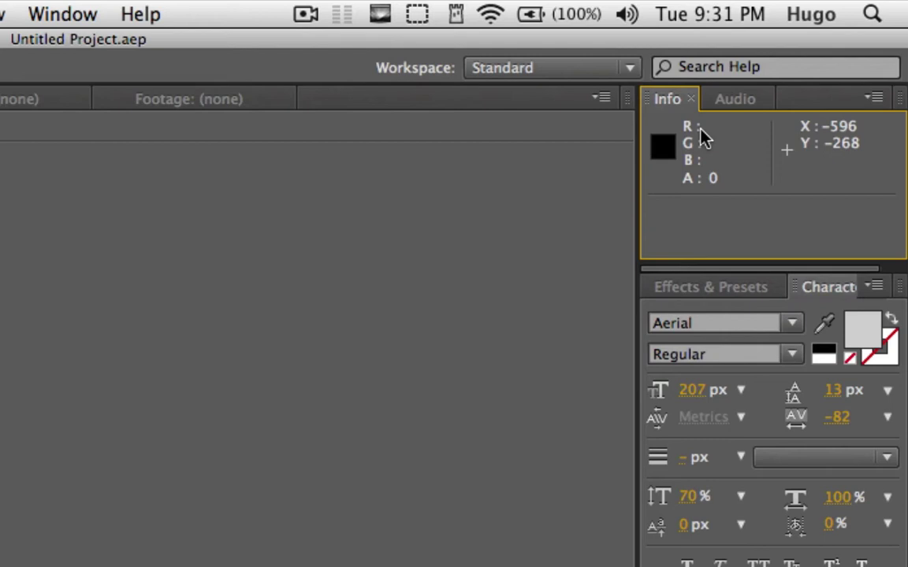
{"action": "left_click", "coordinate": [736, 103]}
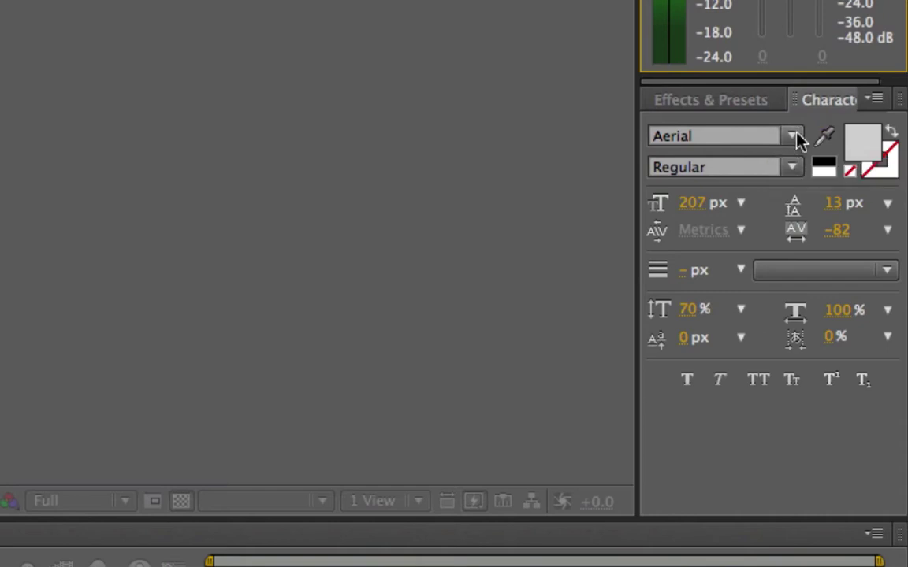
{"action": "left_click", "coordinate": [793, 137]}
{"action": "left_click", "coordinate": [746, 136]}
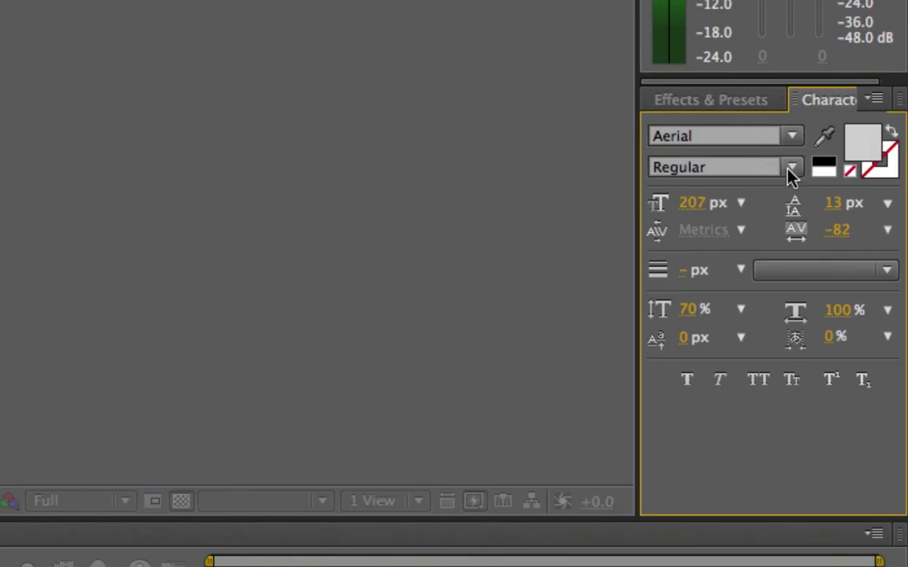
{"action": "left_click", "coordinate": [790, 168]}
{"action": "left_click", "coordinate": [785, 127]}
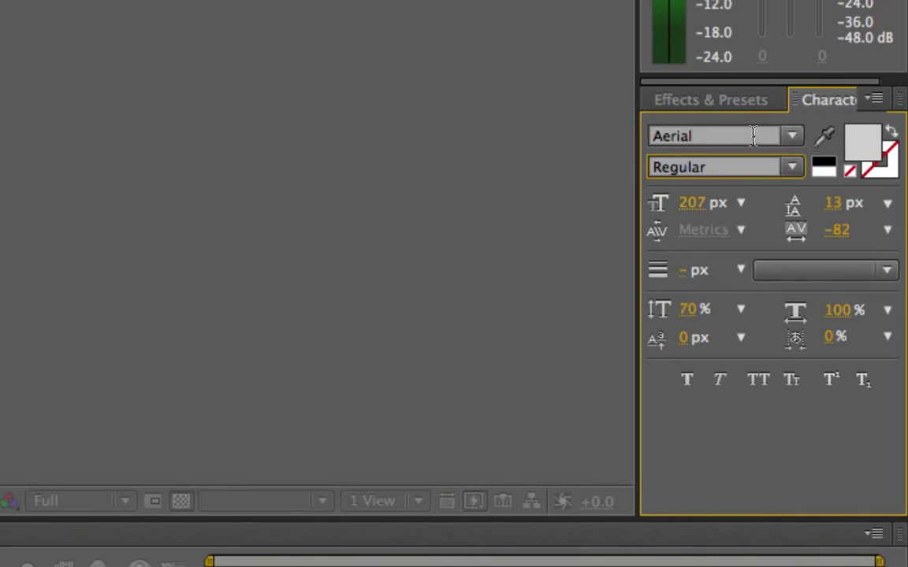
Browse the Effects & Presets categories from Animation Presets to Utility and bring the Character settings back to the front
{"action": "left_click", "coordinate": [739, 110]}
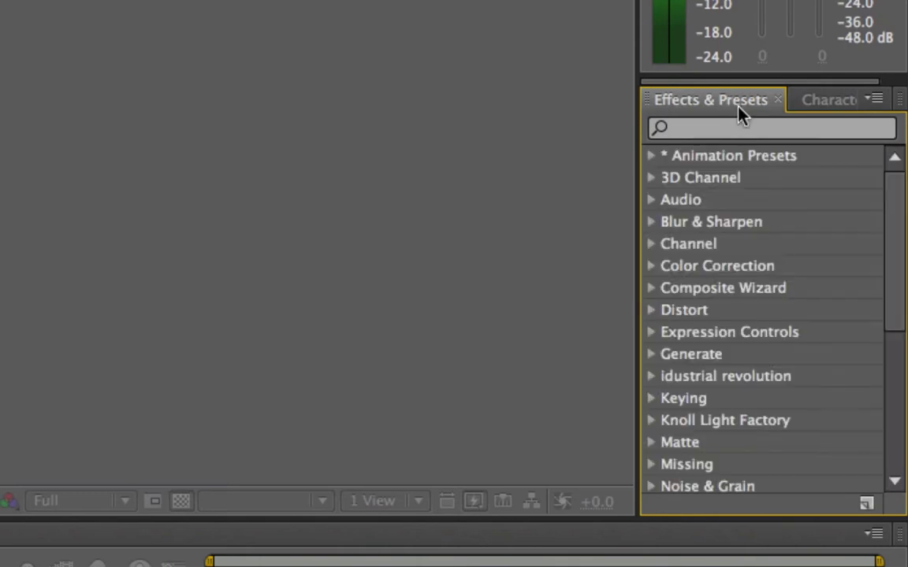
{"action": "scroll", "coordinate": [775, 220], "scroll_direction": "down", "scroll_amount": 4}
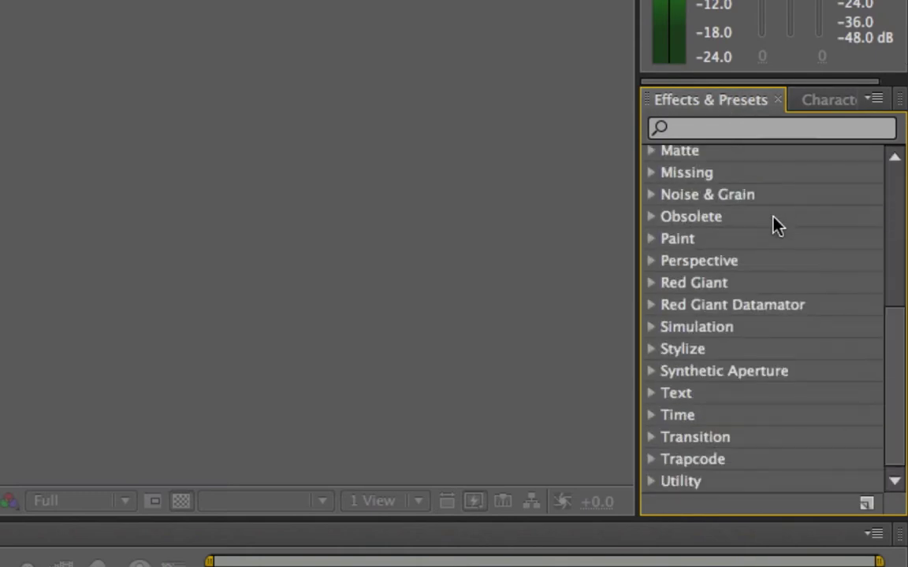
{"action": "scroll", "coordinate": [775, 227], "scroll_direction": "up", "scroll_amount": 4}
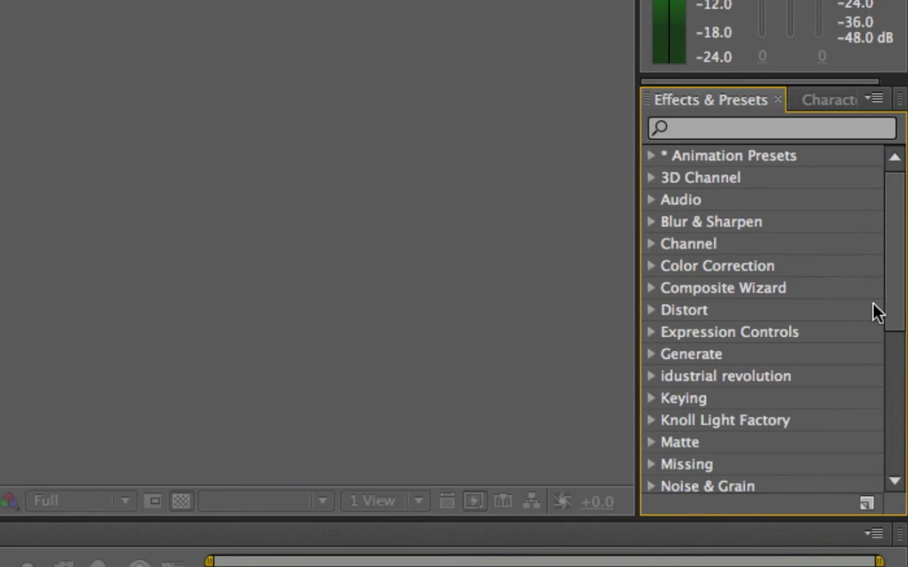
{"action": "left_click", "coordinate": [816, 102]}
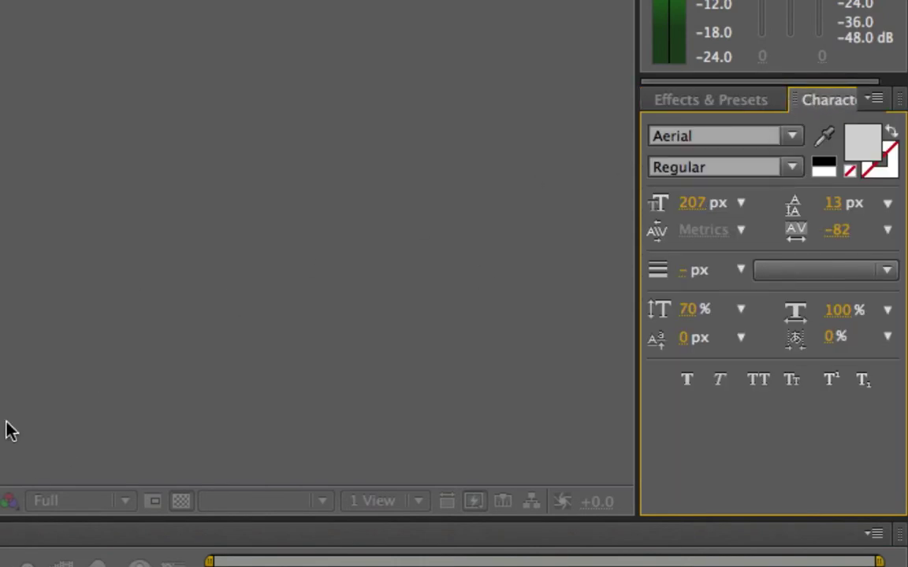
{"action": "left_click", "coordinate": [0, 0]}
{"action": "mouse_move", "coordinate": [62, 0]}
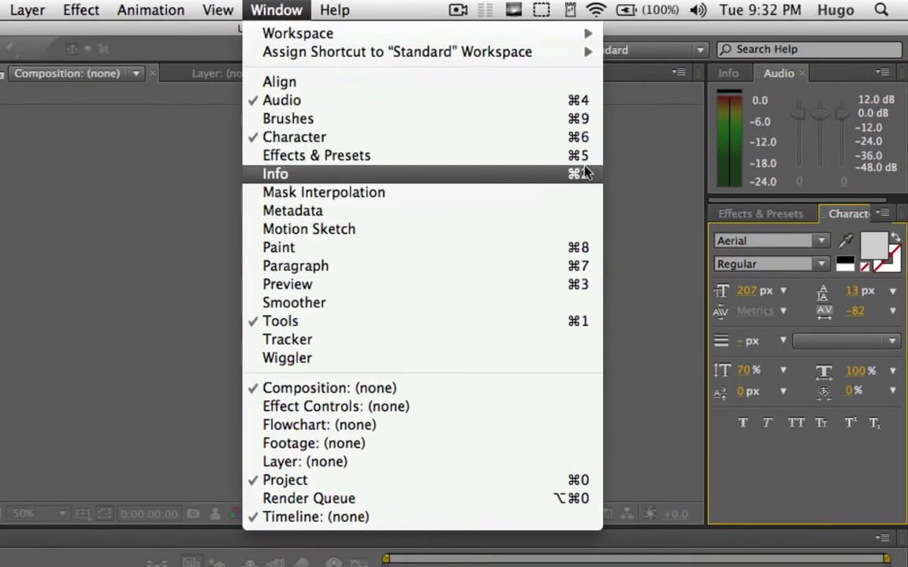
{"action": "left_click", "coordinate": [655, 146]}
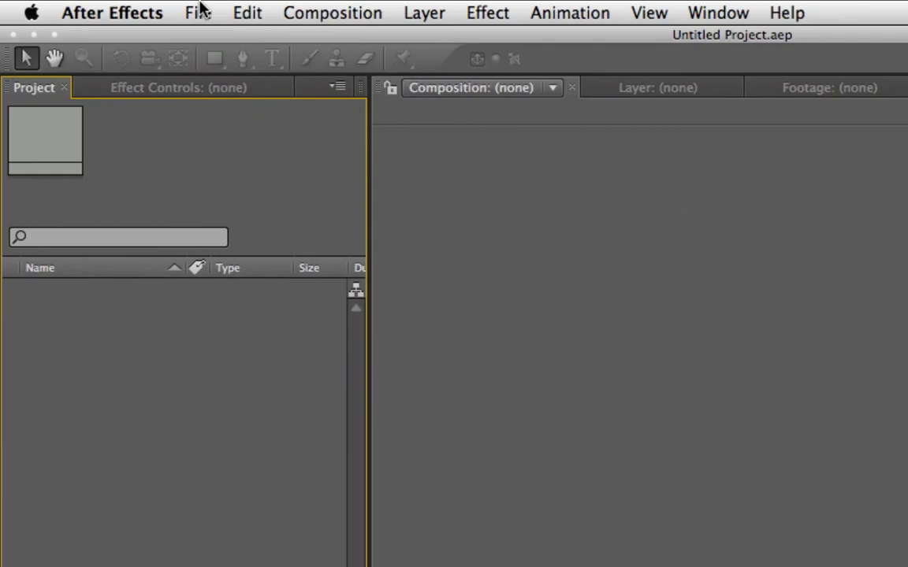
{"action": "left_click", "coordinate": [123, 8]}
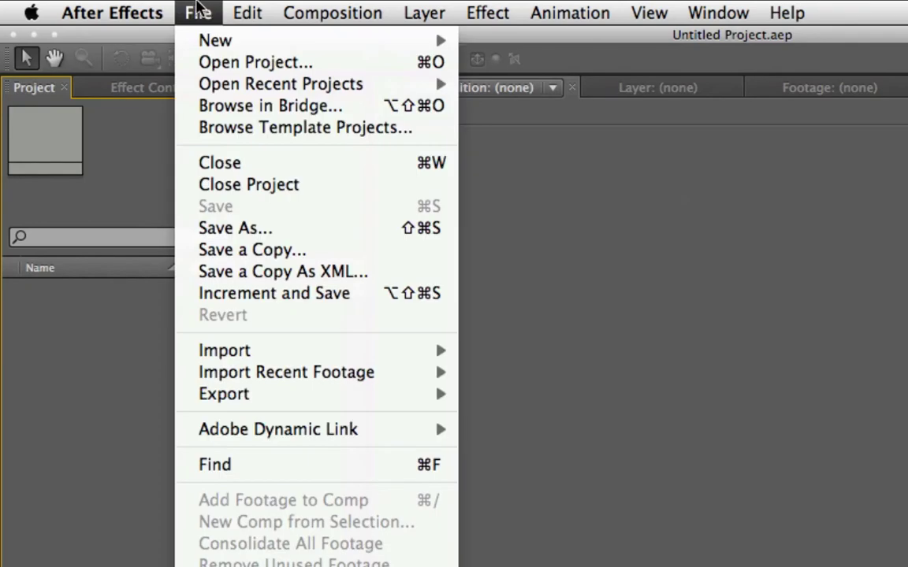
{"action": "mouse_move", "coordinate": [347, 351]}
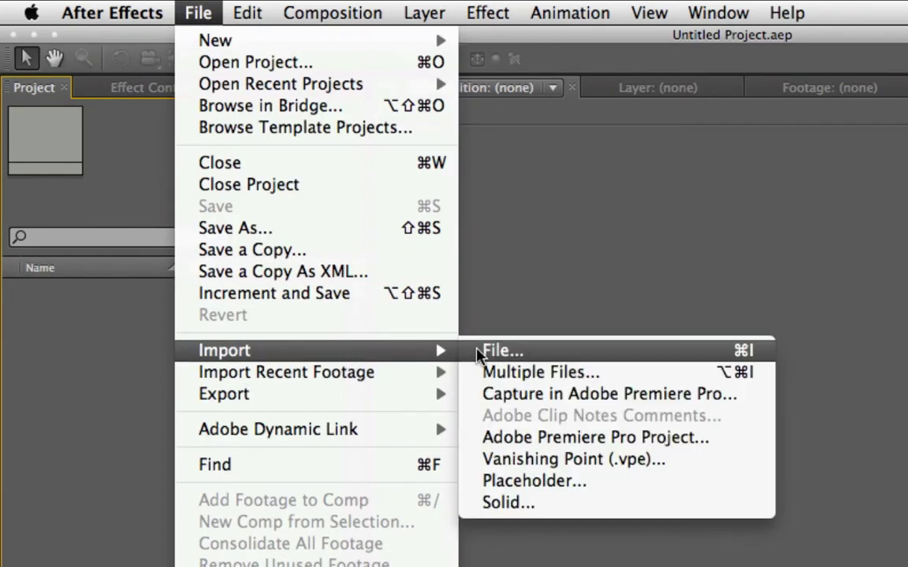
{"action": "left_click", "coordinate": [520, 371]}
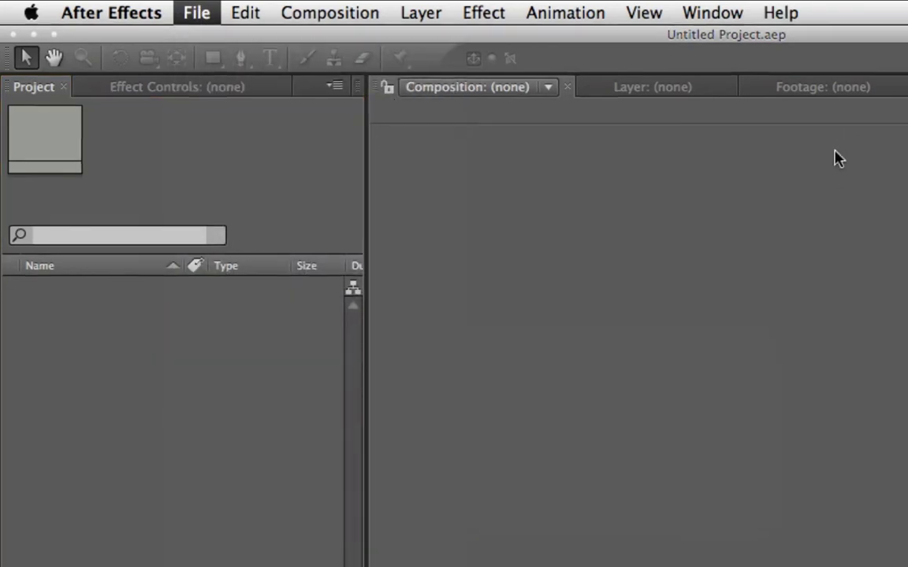
{"action": "left_click", "coordinate": [633, 152]}
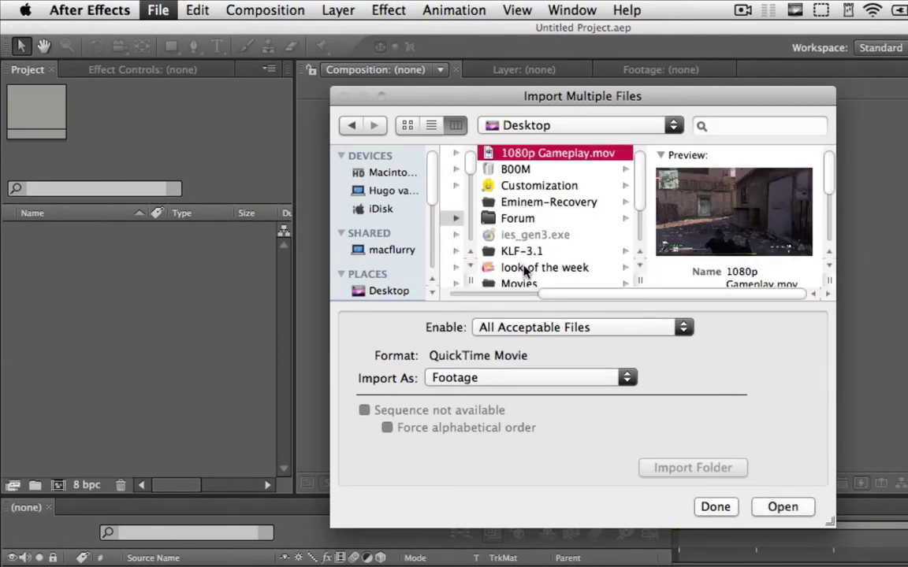
{"action": "left_click", "coordinate": [714, 507]}
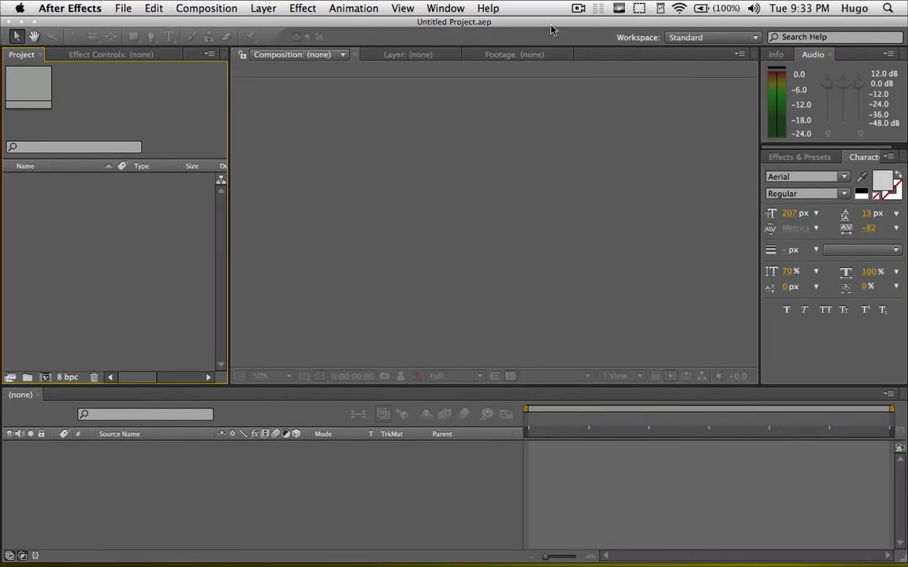
Move the application window down to expose the desktop and import 1080p Gameplay.mov from there into the project
{"action": "left_click_drag", "start_coordinate": [551, 26], "coordinate": [548, 230]}
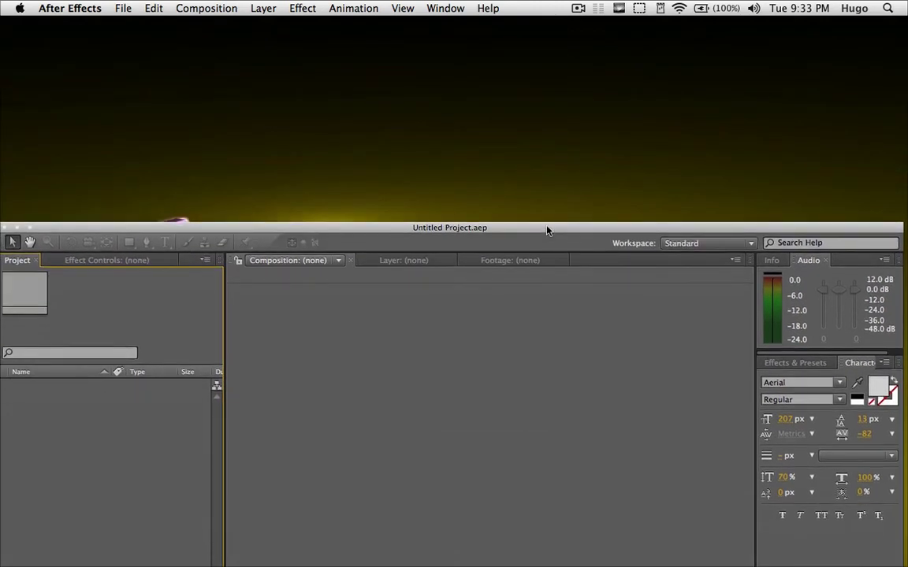
{"action": "left_click_drag", "start_coordinate": [650, 63], "coordinate": [107, 387]}
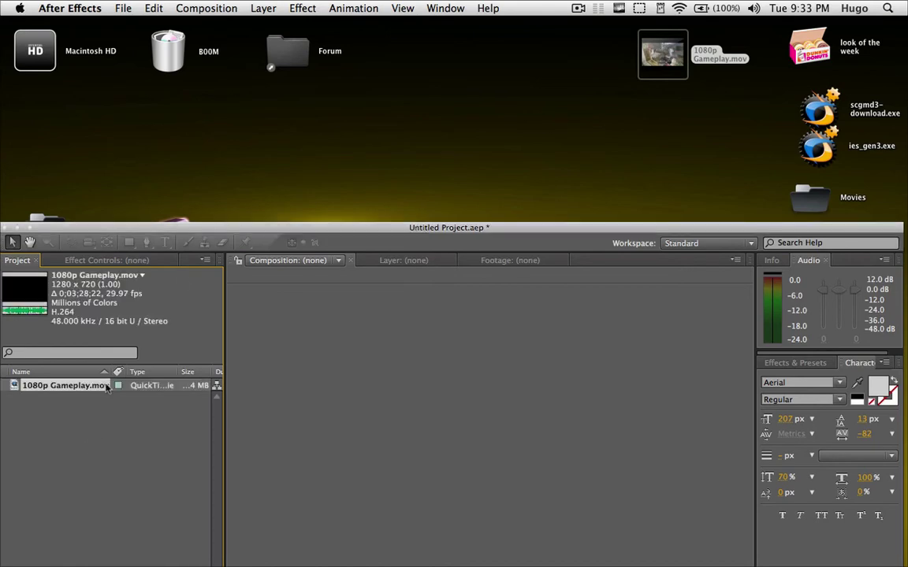
Restore the application window to its full size and select 1080p Gameplay.mov among the project items
{"action": "double_click", "coordinate": [321, 227]}
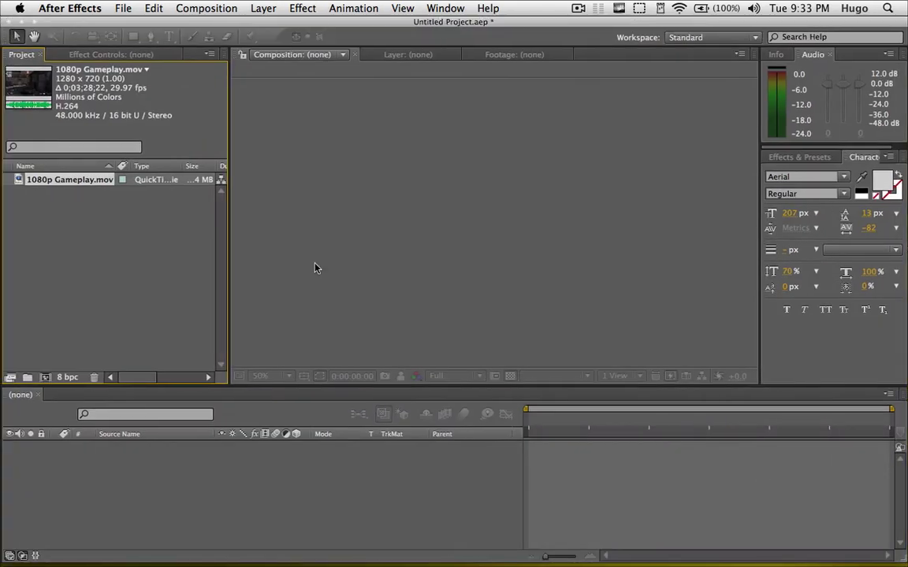
{"action": "left_click", "coordinate": [93, 235]}
{"action": "left_click", "coordinate": [92, 180]}
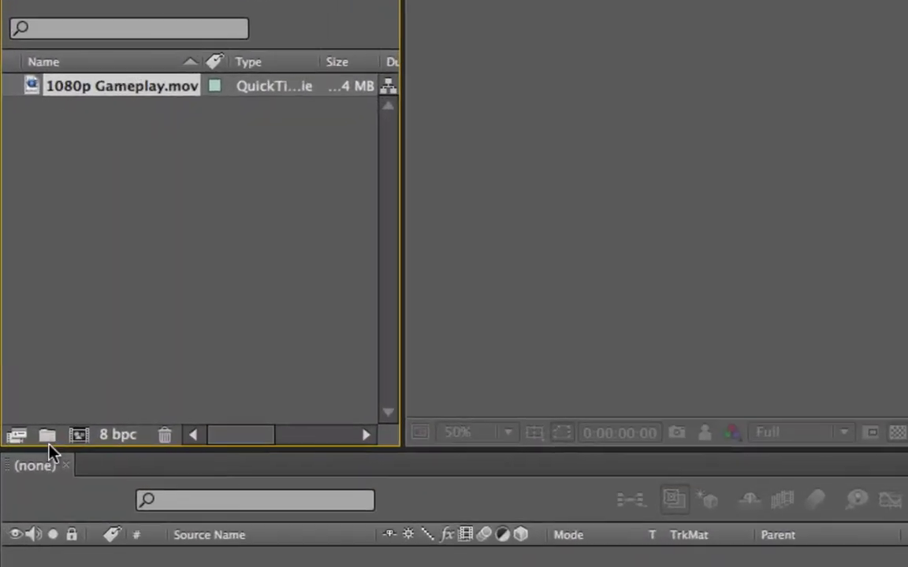
Create a project folder named Music and delete it again
{"action": "left_click", "coordinate": [27, 379]}
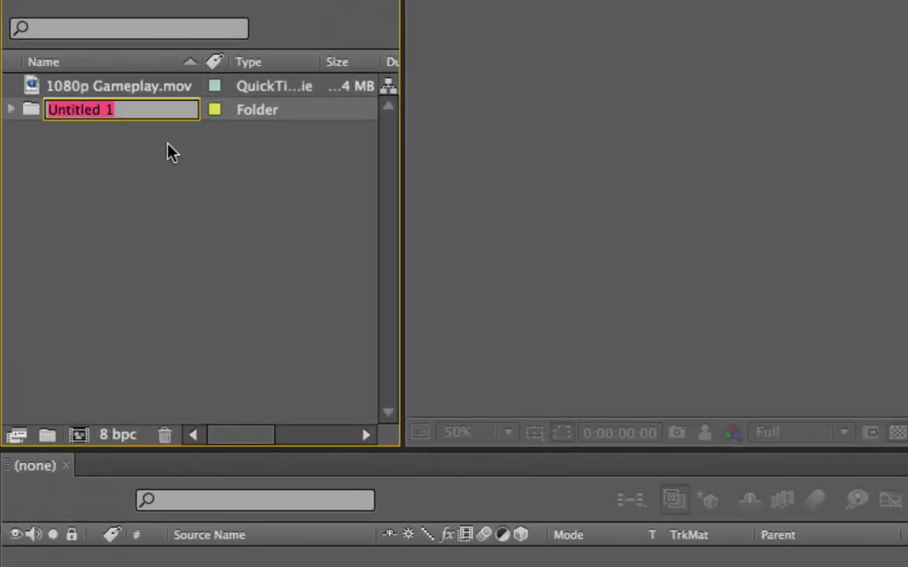
{"action": "type", "text": "M"}
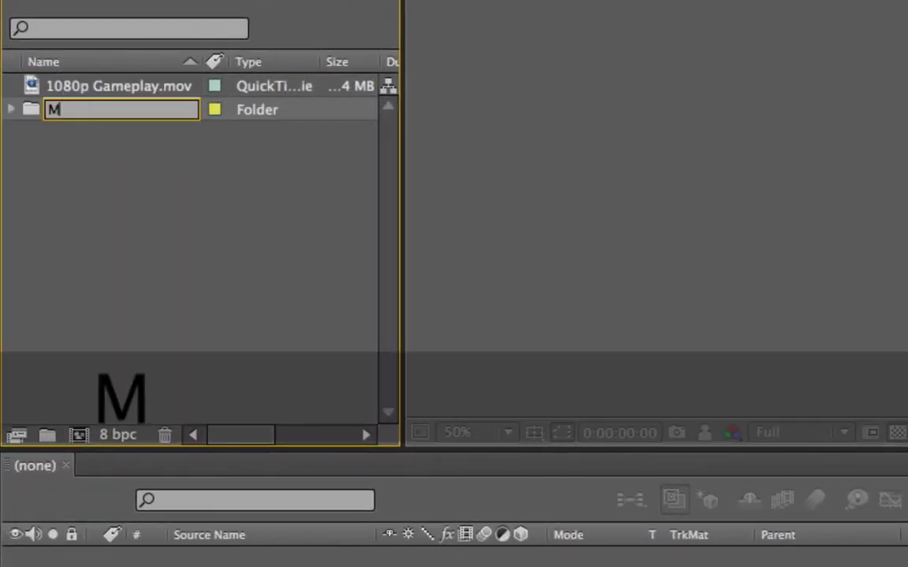
{"action": "type", "text": "usic"}
{"action": "left_click", "coordinate": [36, 129]}
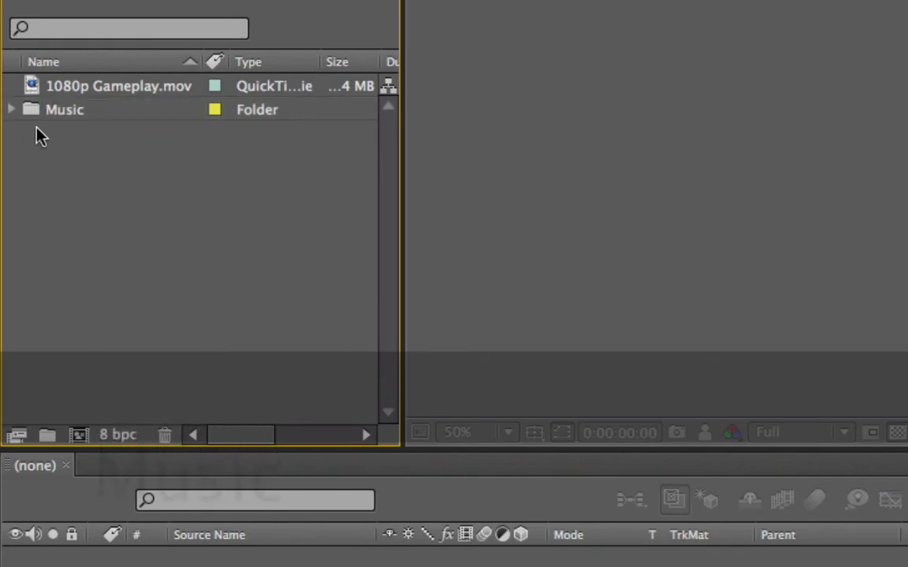
{"action": "left_click", "coordinate": [58, 110]}
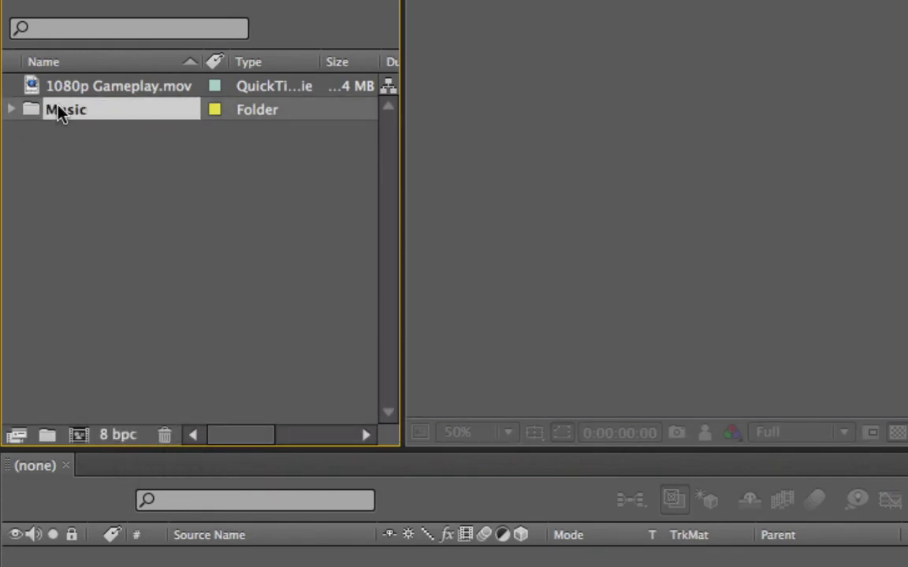
{"action": "key", "text": "Delete"}
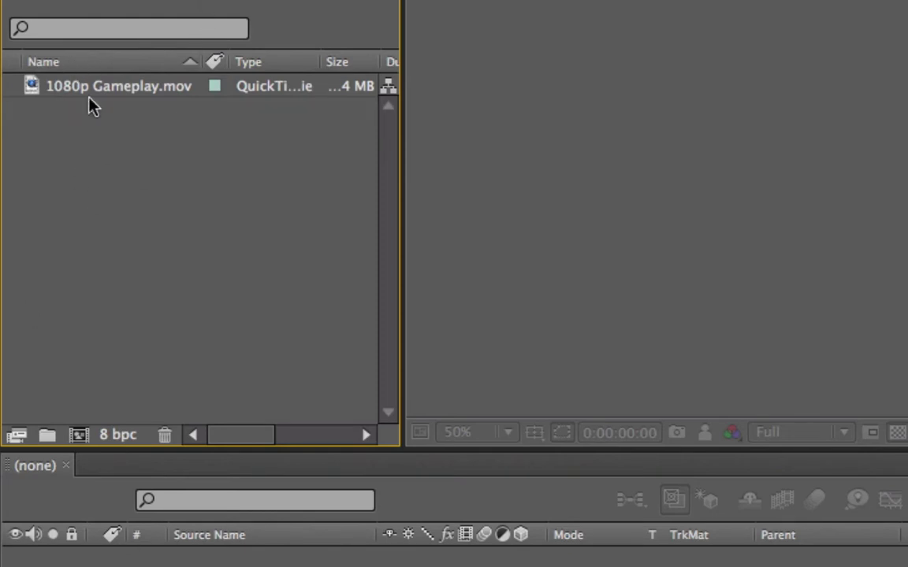
Create a new composition from the 1080p Gameplay.mov footage and select its layer in the timeline
{"action": "left_click", "coordinate": [135, 89]}
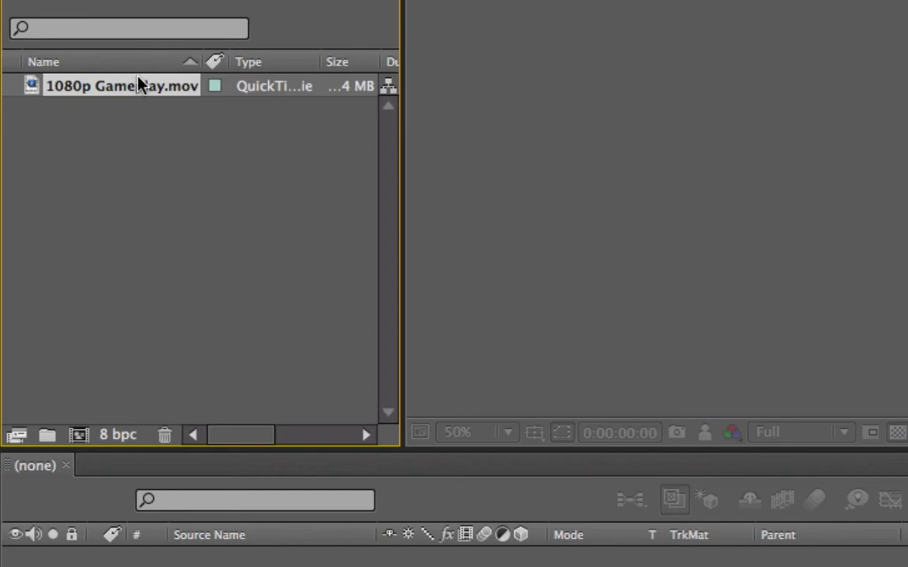
{"action": "left_click_drag", "start_coordinate": [135, 89], "coordinate": [83, 433]}
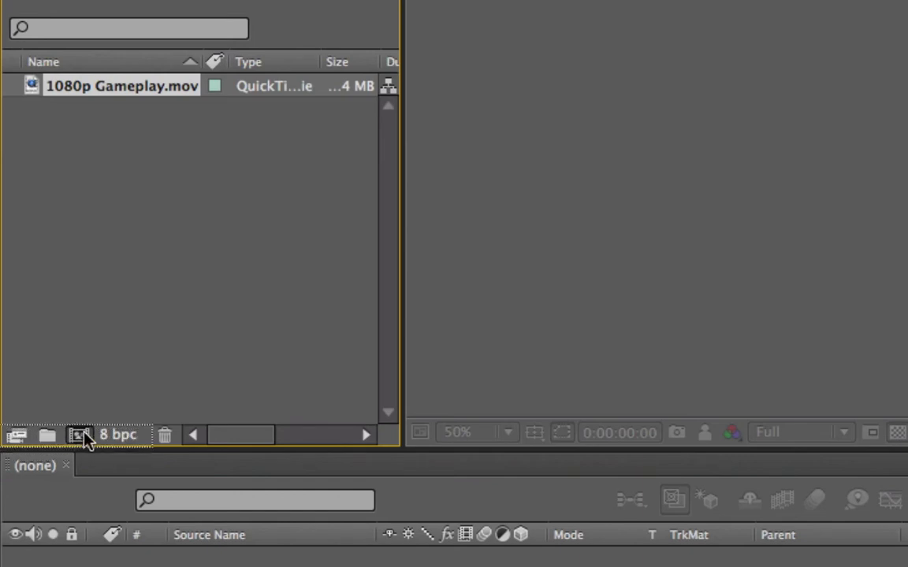
{"action": "left_click", "coordinate": [80, 435]}
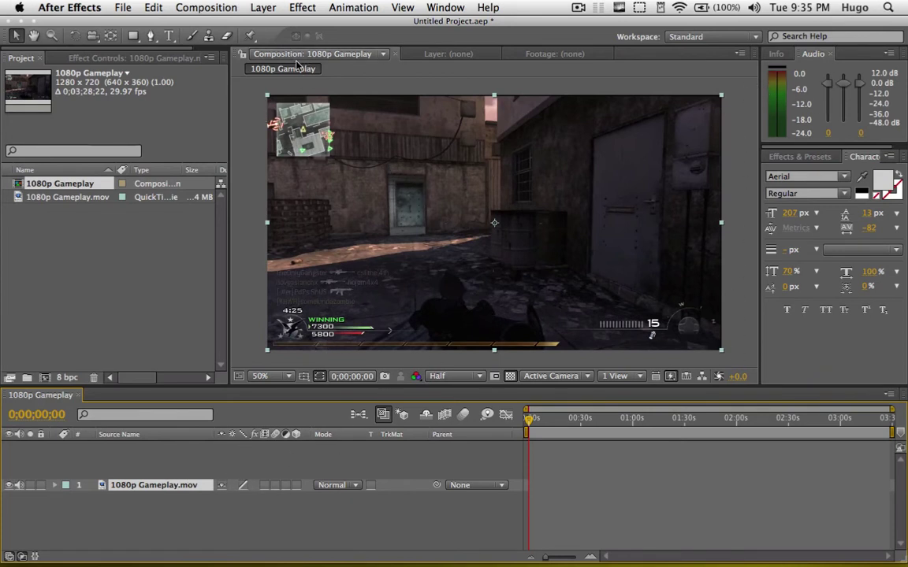
{"action": "left_click_drag", "start_coordinate": [137, 464], "coordinate": [84, 440]}
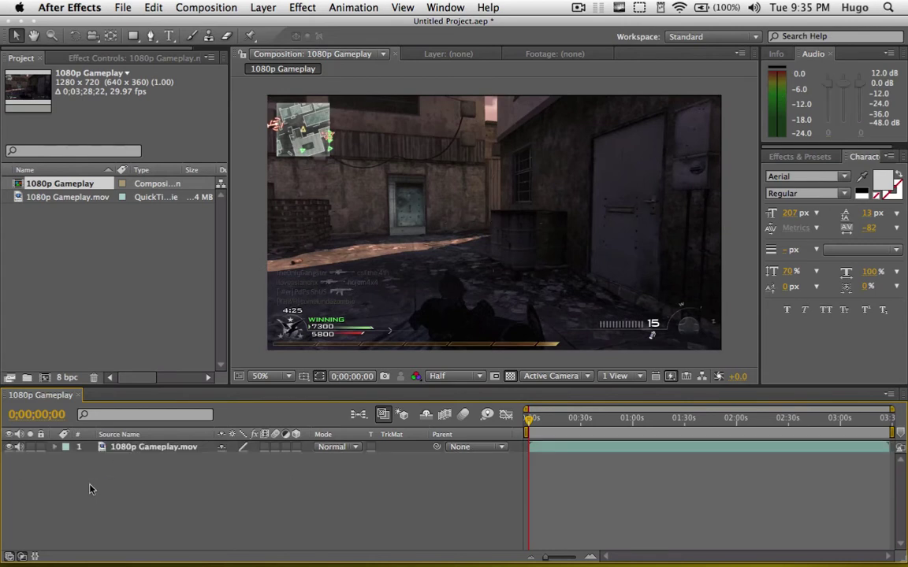
{"action": "left_click", "coordinate": [118, 447]}
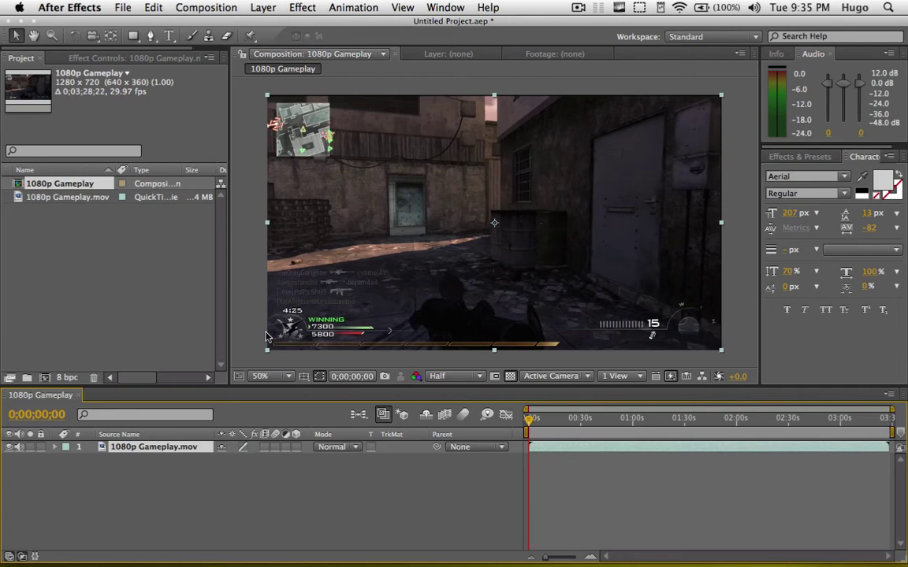
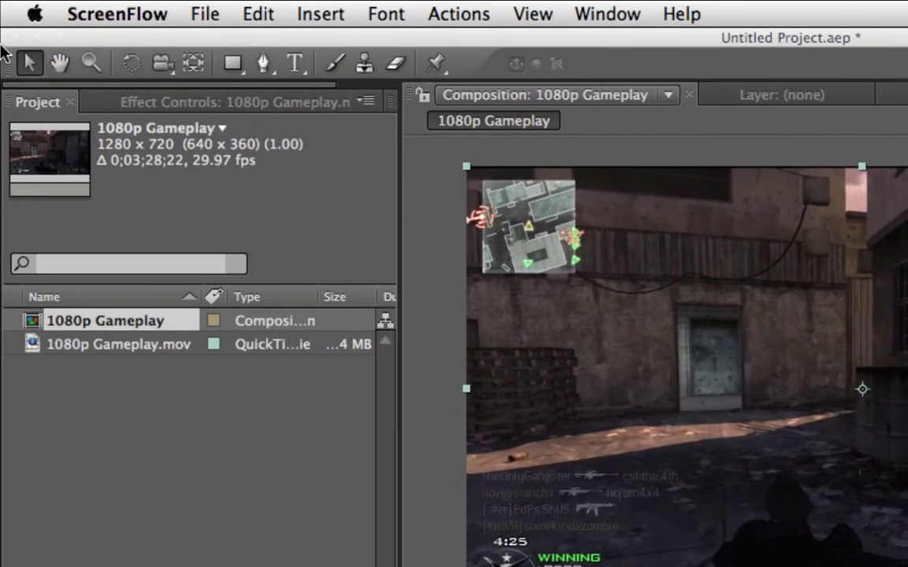
Try out the Selection and Type tools and close the Paragraph panel
{"action": "left_click", "coordinate": [28, 60]}
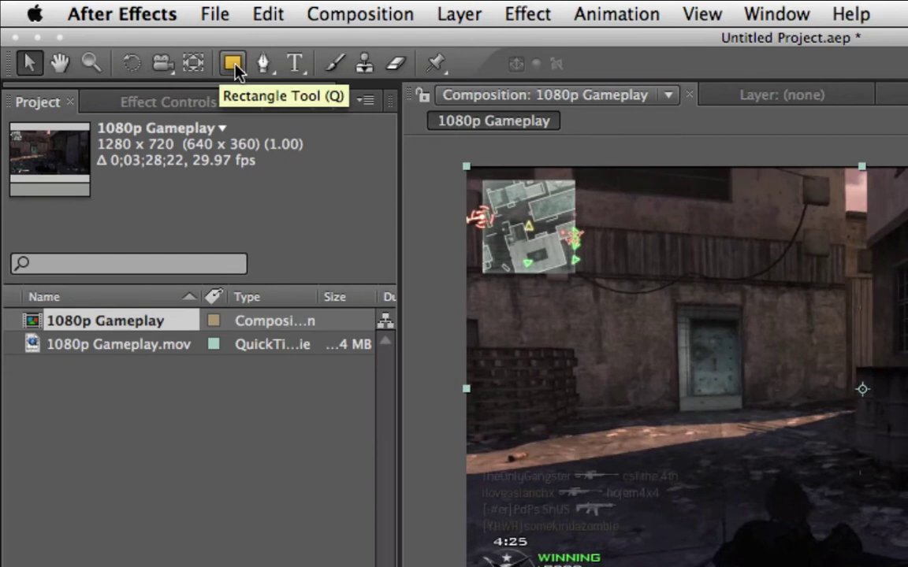
{"action": "left_click_drag", "start_coordinate": [236, 69], "coordinate": [293, 70]}
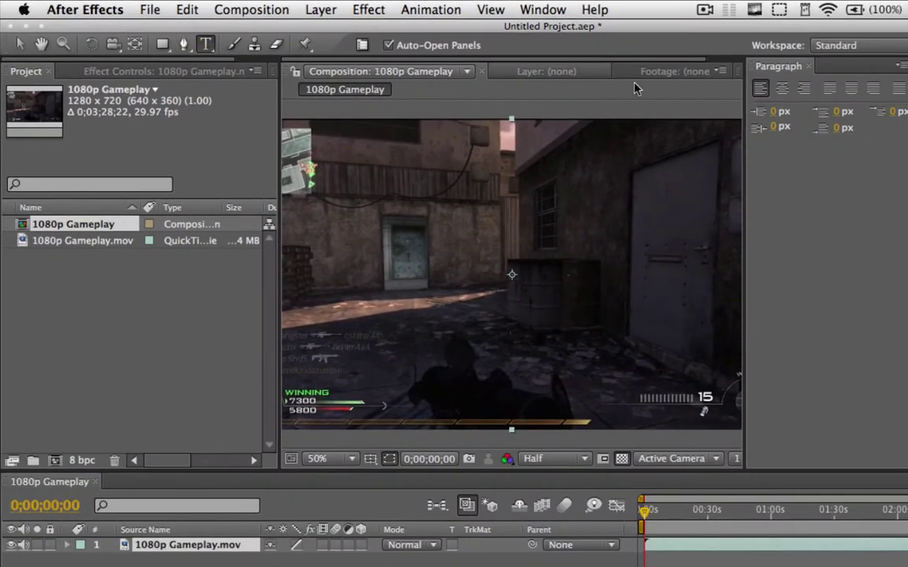
{"action": "left_click", "coordinate": [809, 67]}
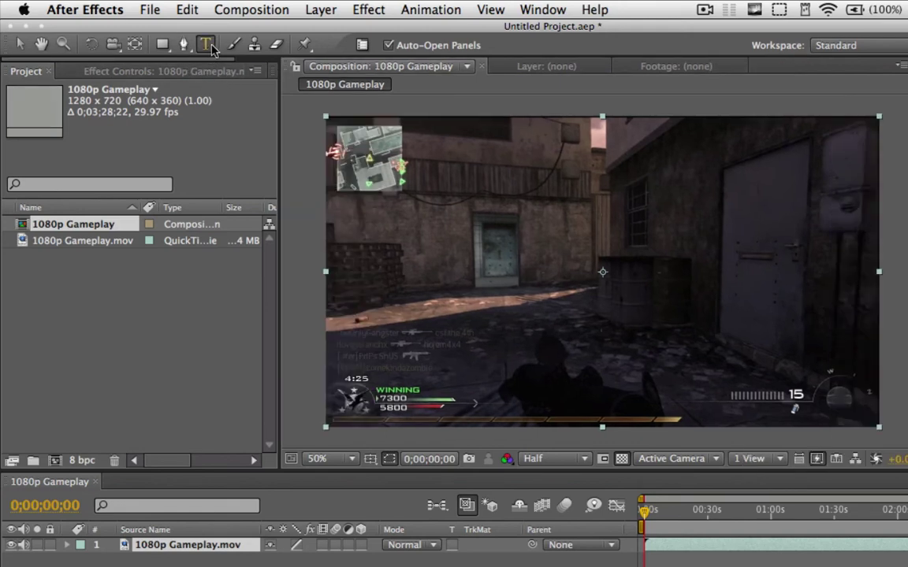
{"action": "left_click", "coordinate": [211, 48]}
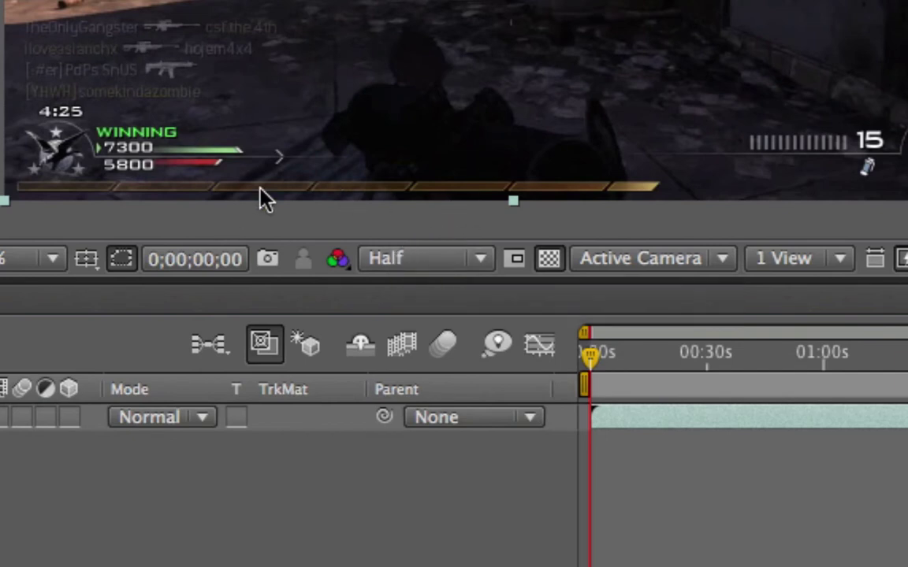
Move the current time to 0;00;14;10, re-enable the viewer refresh and move the current time on to 0;00;20;02
{"action": "left_click", "coordinate": [646, 362]}
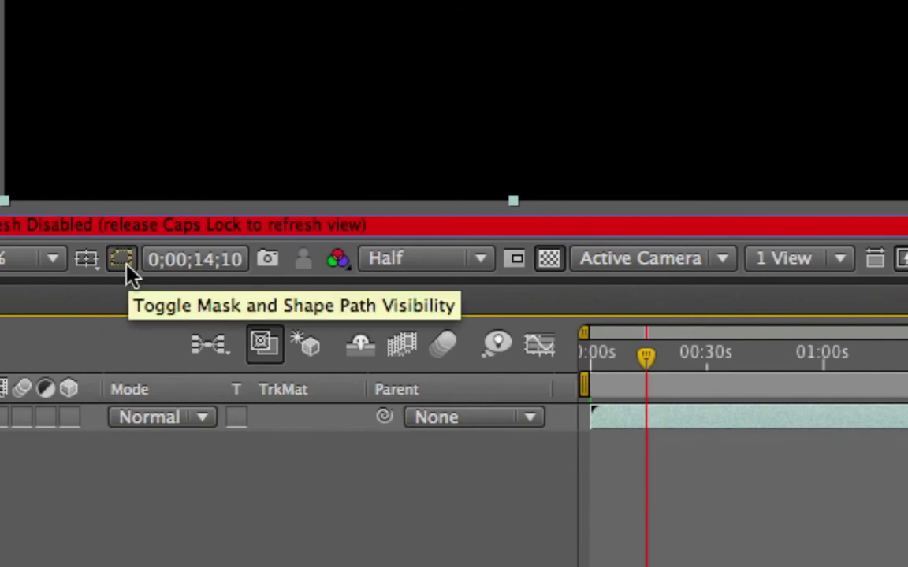
{"action": "key", "text": "Caps_Lock"}
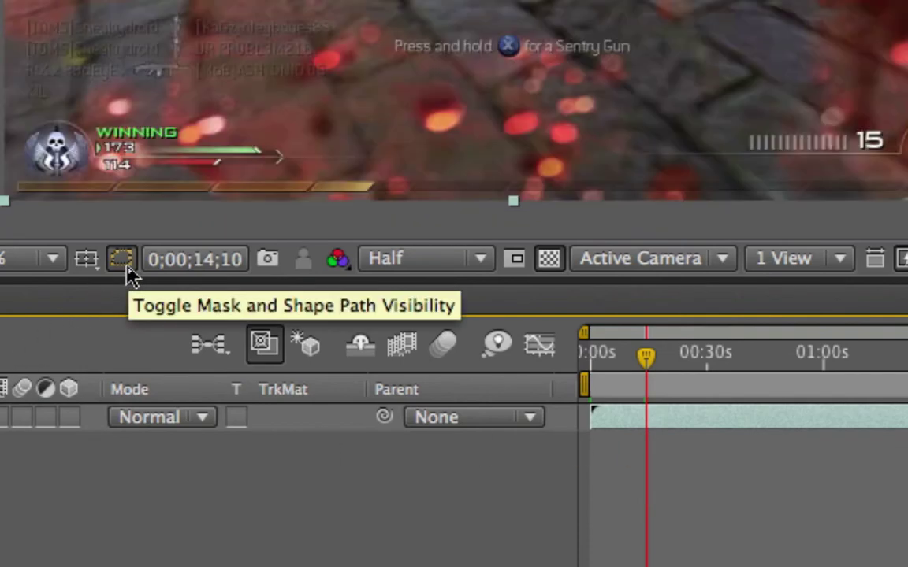
{"action": "left_click", "coordinate": [671, 365]}
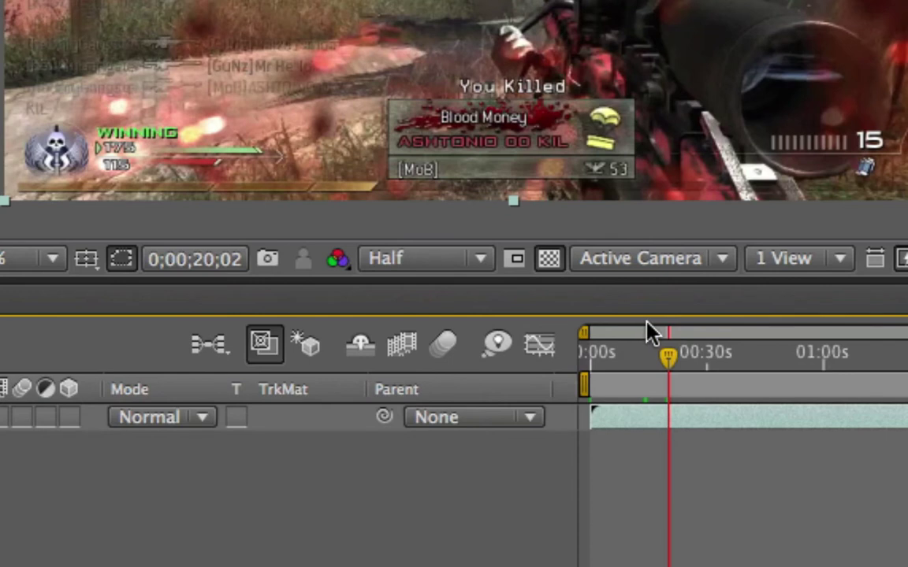
Set the composition preview resolution to Full and move the current time to 0;01;05;19
{"action": "left_click", "coordinate": [446, 264]}
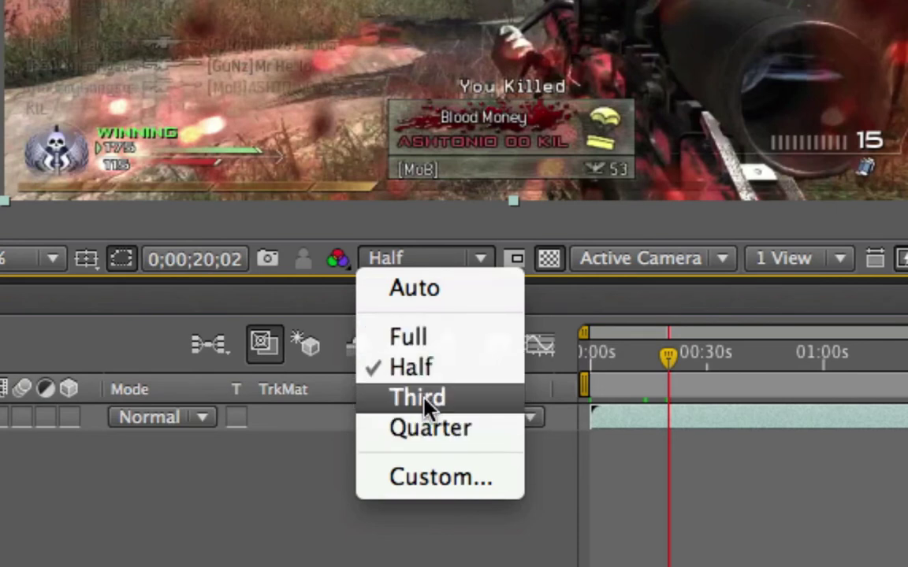
{"action": "left_click", "coordinate": [427, 339]}
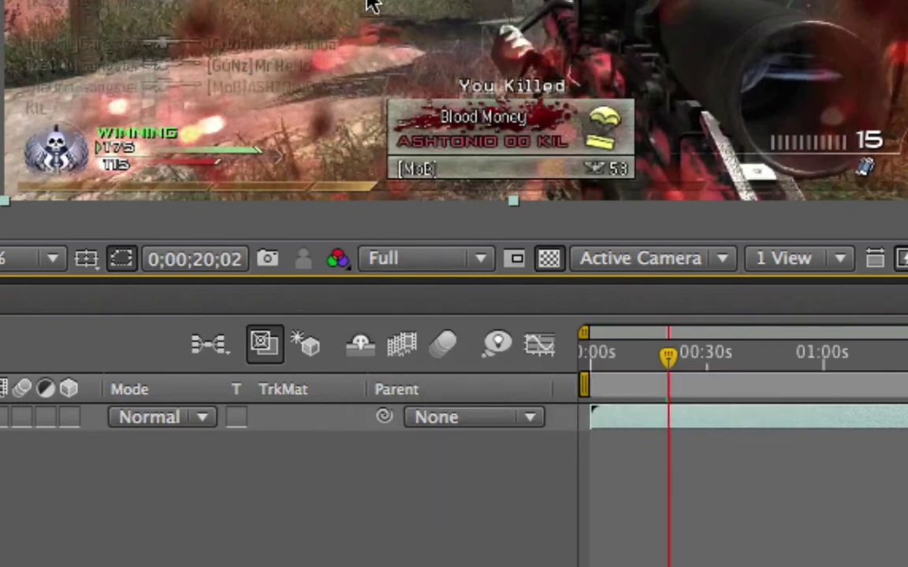
{"action": "left_click", "coordinate": [446, 254]}
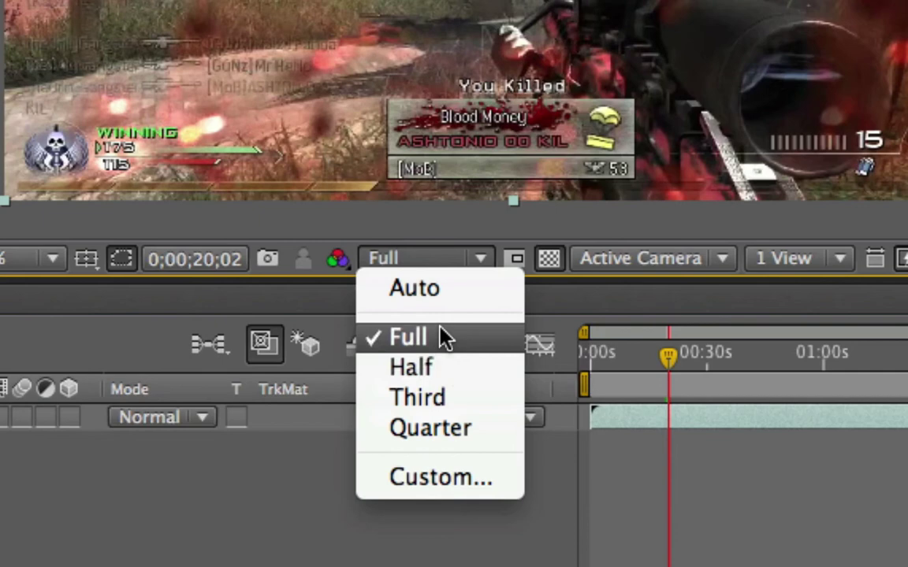
{"action": "left_click", "coordinate": [788, 365]}
{"action": "left_click", "coordinate": [796, 356]}
{"action": "mouse_move", "coordinate": [842, 358]}
{"action": "left_mouse_down"}
{"action": "mouse_move", "coordinate": [758, 356]}
{"action": "mouse_move", "coordinate": [846, 361]}
{"action": "left_mouse_up"}
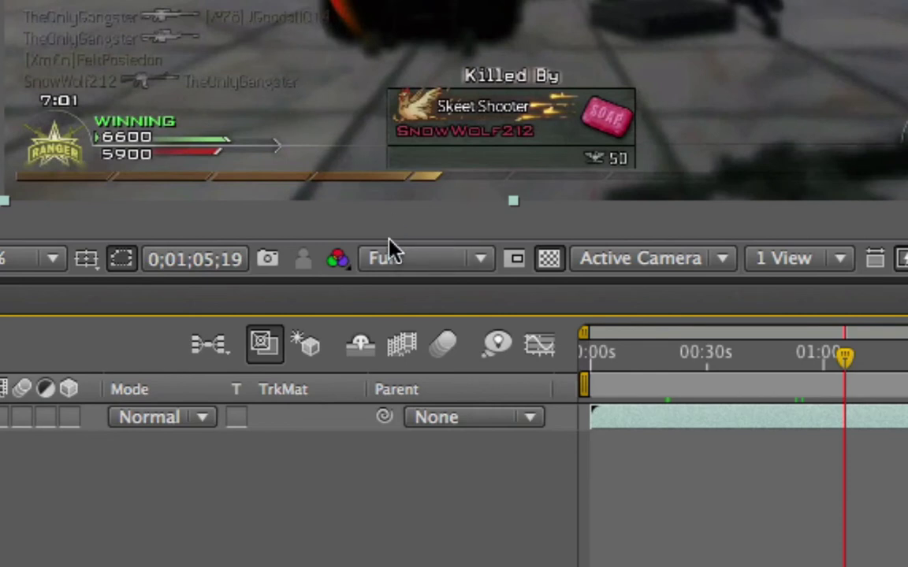
Set the composition preview resolution to Half
{"action": "left_click", "coordinate": [421, 265]}
{"action": "left_click", "coordinate": [433, 368]}
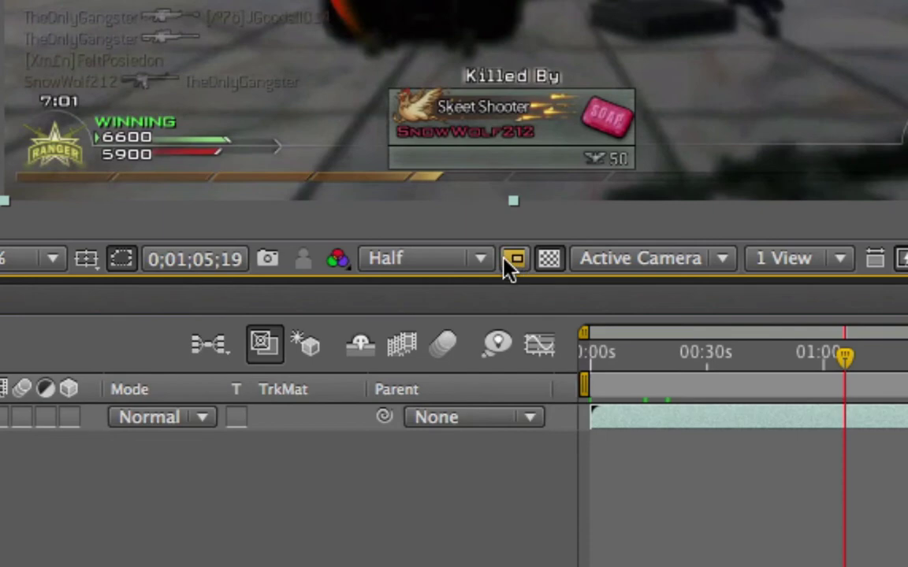
{"action": "left_click", "coordinate": [475, 260]}
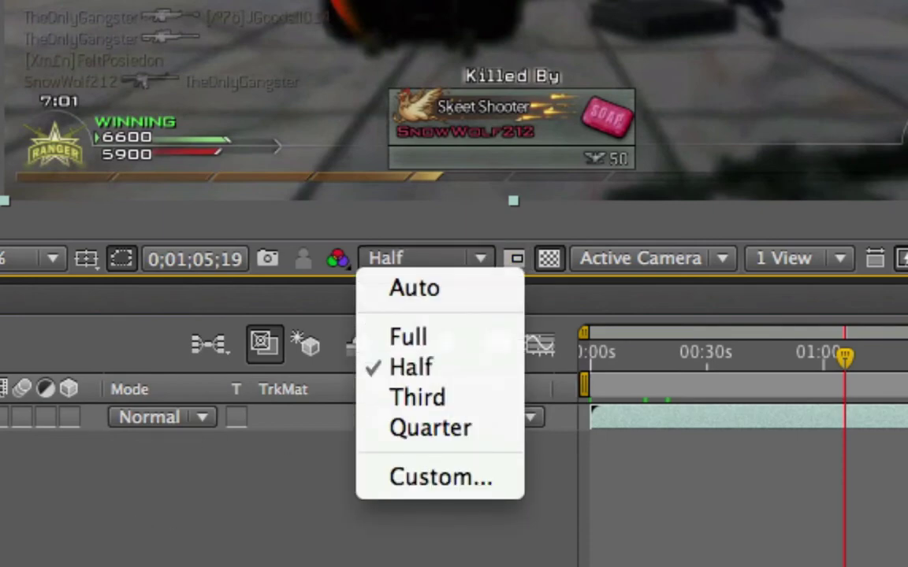
{"action": "key", "text": "Escape"}
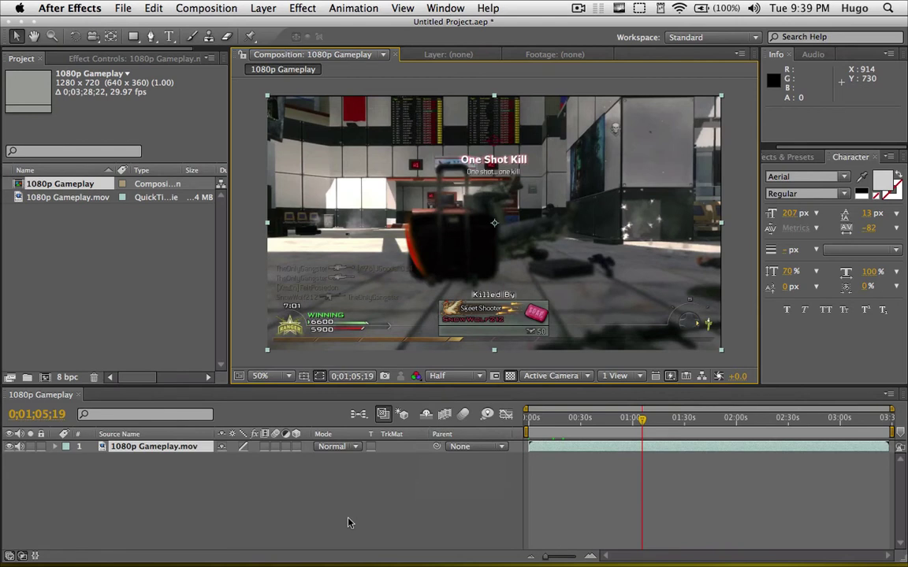
Select the 1080p Gameplay.mov layer and switch its visibility off and on twice
{"action": "left_click", "coordinate": [130, 447]}
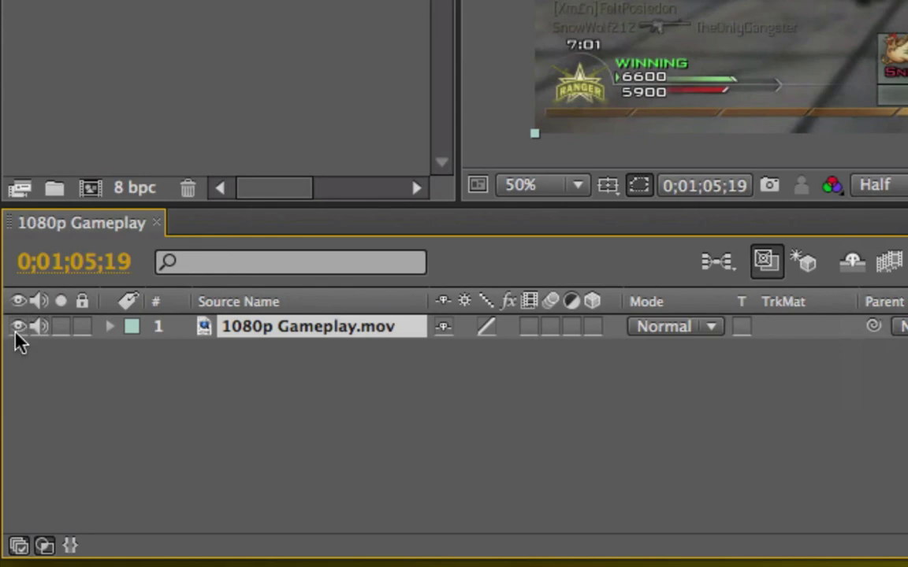
{"action": "left_click", "coordinate": [16, 327]}
{"action": "left_click", "coordinate": [16, 327]}
{"action": "left_click", "coordinate": [17, 328]}
{"action": "left_click", "coordinate": [17, 327]}
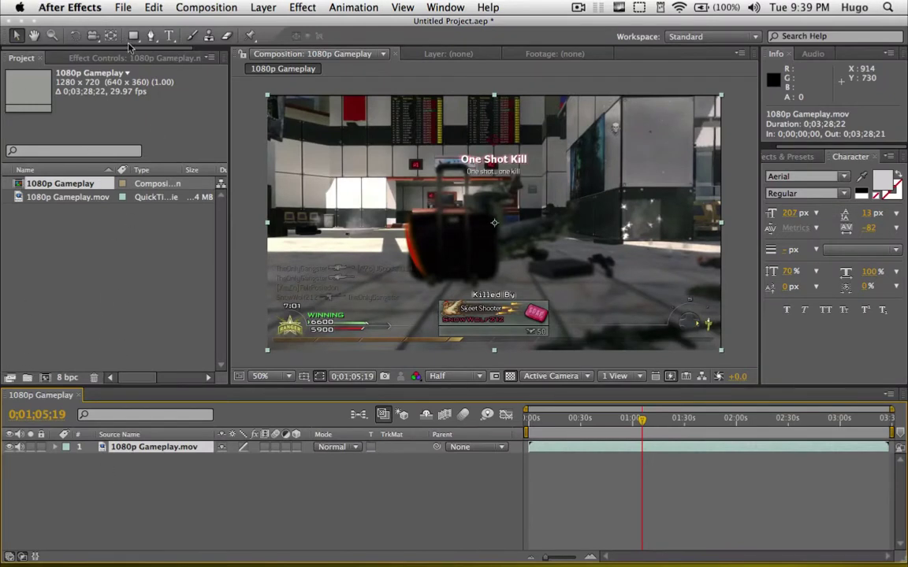
Add a text layer reading Hello across the upper part of the composition frame and close the Paragraph panel
{"action": "left_click", "coordinate": [169, 37]}
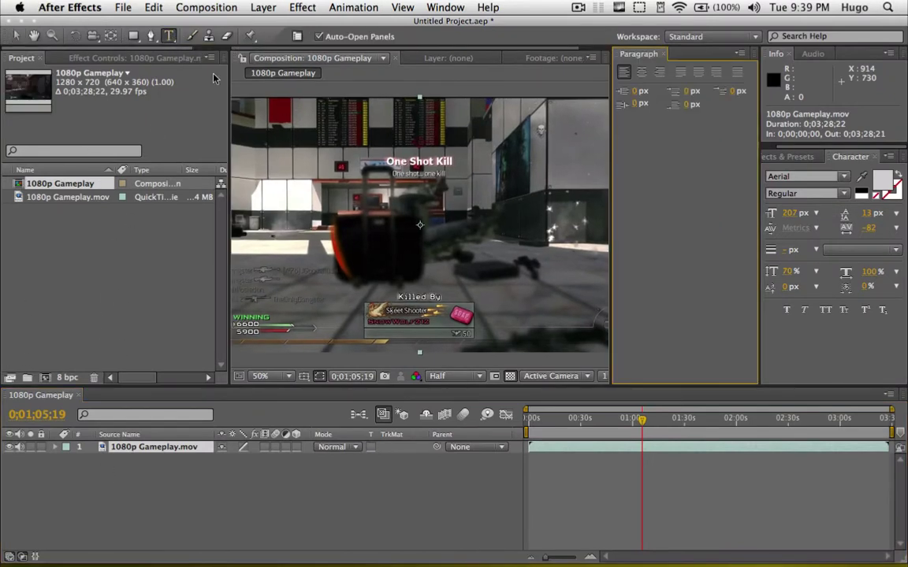
{"action": "left_click", "coordinate": [664, 55]}
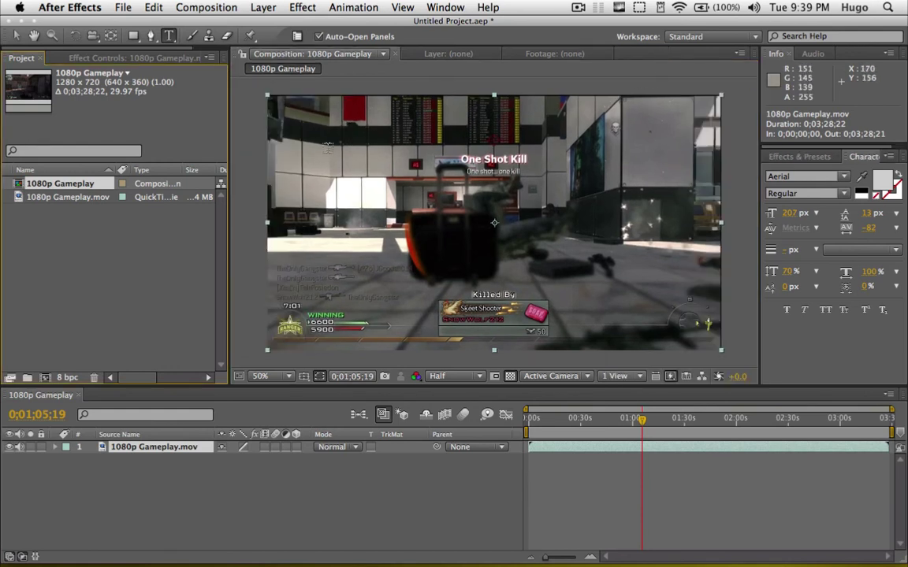
{"action": "left_click", "coordinate": [327, 150]}
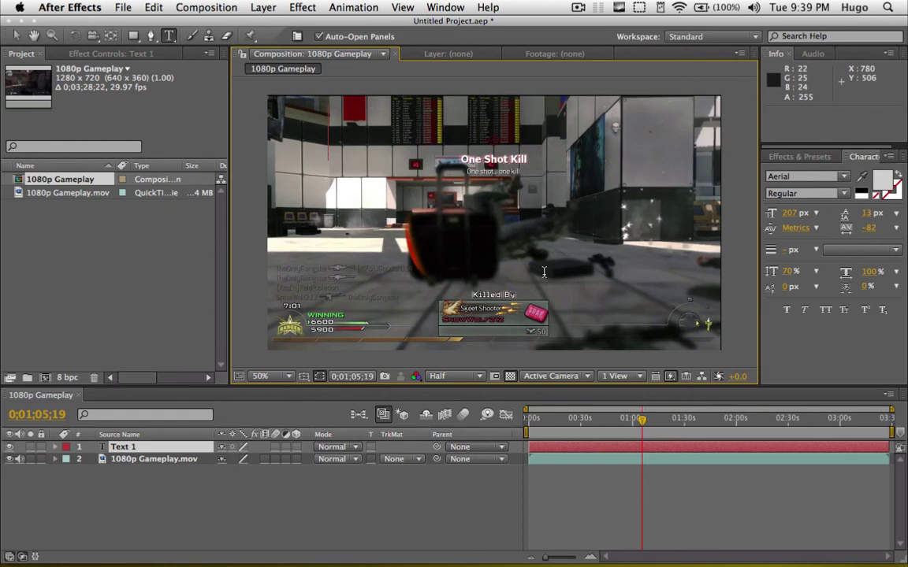
{"action": "type", "text": "Hello"}
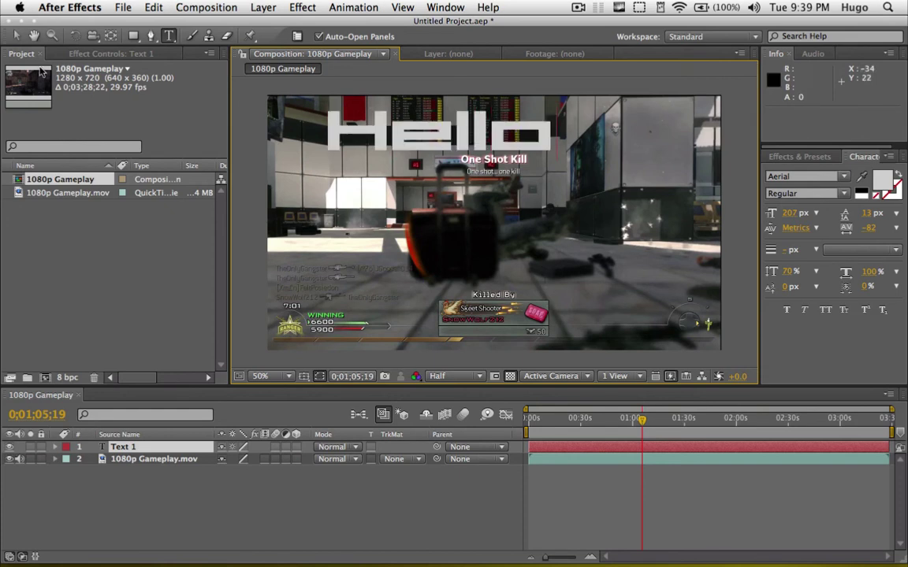
{"action": "left_click", "coordinate": [16, 35]}
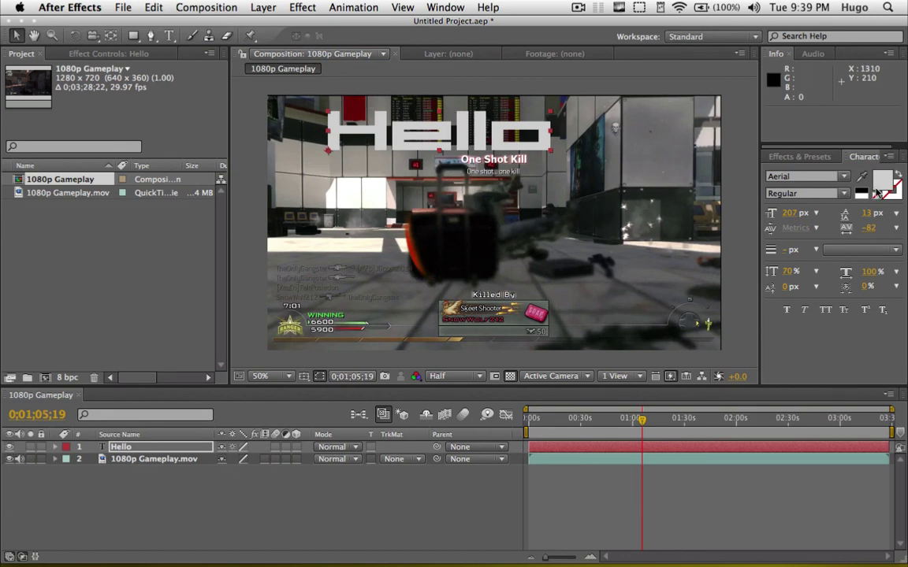
Try the Apple Chancery font on the Hello text and return it to Aerial
{"action": "left_click", "coordinate": [844, 177]}
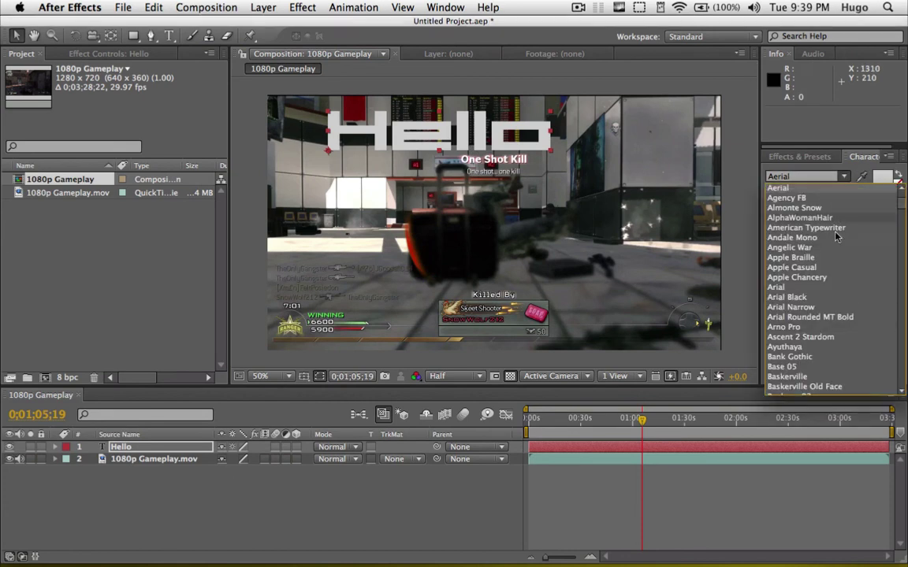
{"action": "left_click", "coordinate": [788, 246]}
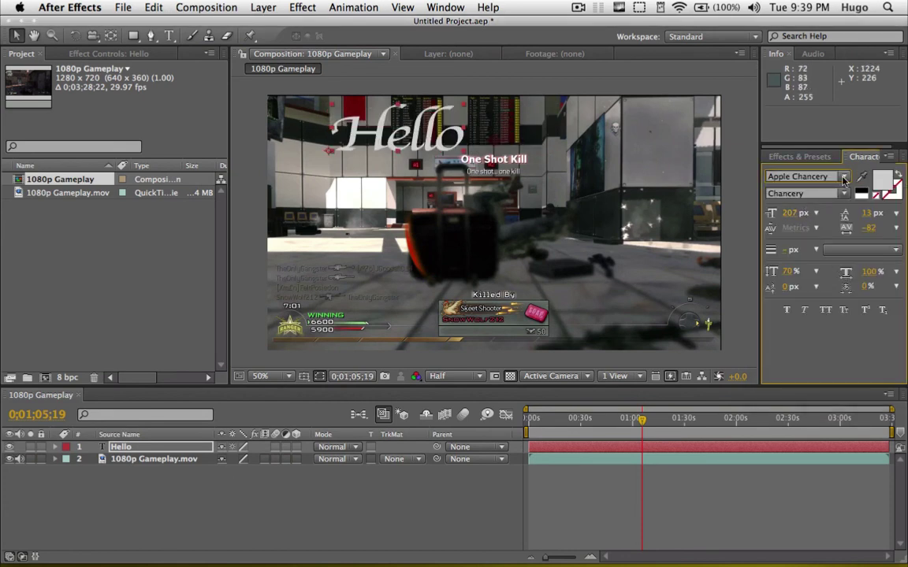
{"action": "left_click", "coordinate": [811, 177]}
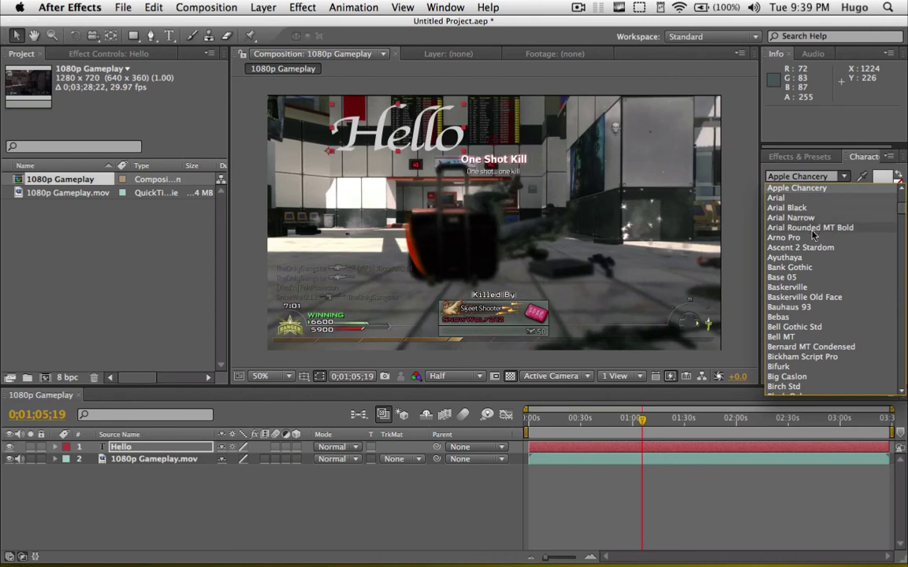
{"action": "scroll", "coordinate": [804, 218], "scroll_direction": "up", "scroll_amount": 5}
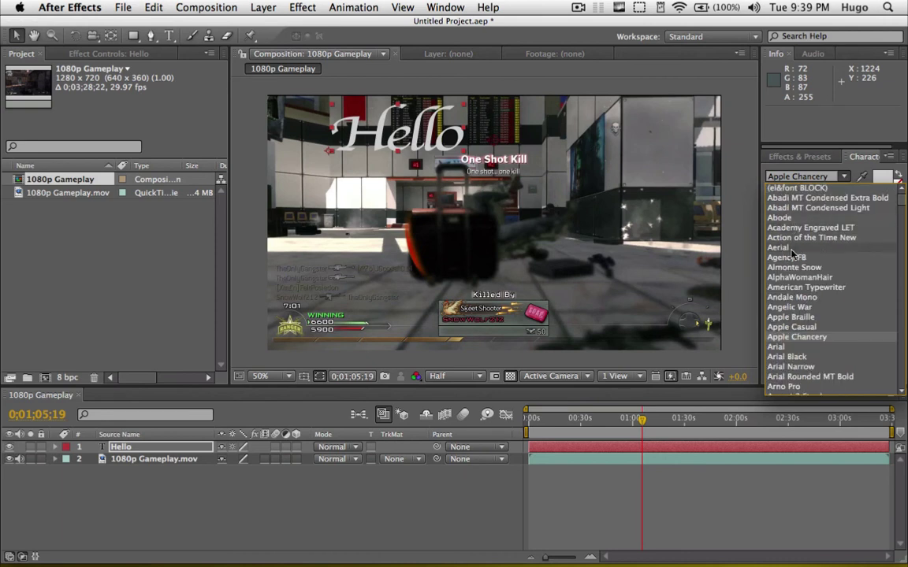
{"action": "left_click", "coordinate": [788, 247]}
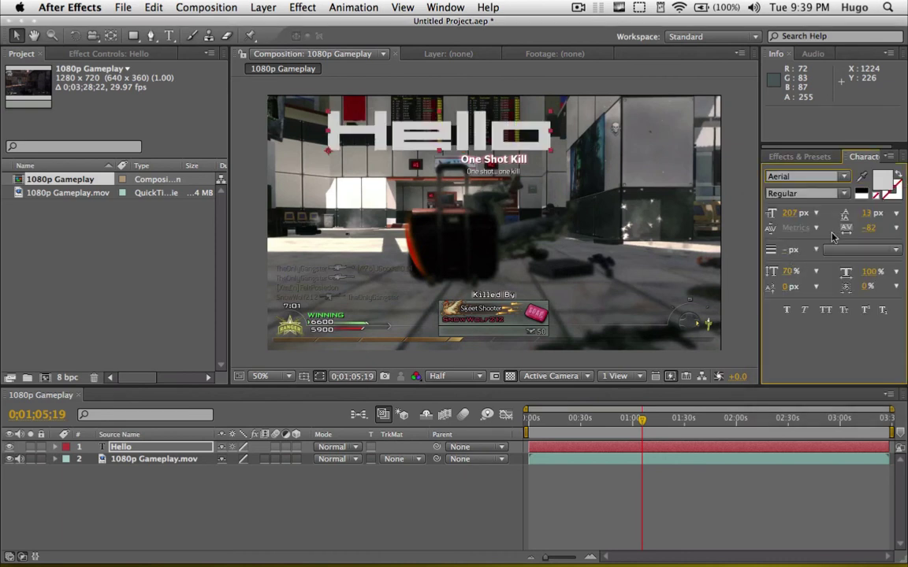
Color the Hello text bright green (00FF36) and set its font size to 240 px
{"action": "left_click", "coordinate": [881, 180]}
{"action": "mouse_move", "coordinate": [211, 207]}
{"action": "left_mouse_down"}
{"action": "mouse_move", "coordinate": [214, 184]}
{"action": "mouse_move", "coordinate": [213, 222]}
{"action": "left_mouse_up"}
{"action": "left_click_drag", "start_coordinate": [141, 153], "coordinate": [256, 104]}
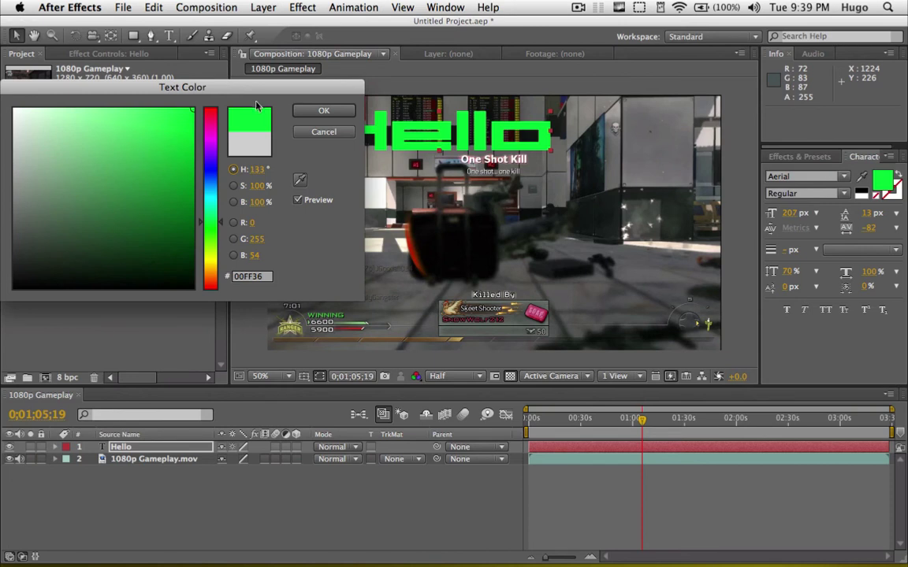
{"action": "left_click", "coordinate": [324, 113]}
{"action": "left_click_drag", "start_coordinate": [789, 213], "coordinate": [727, 235]}
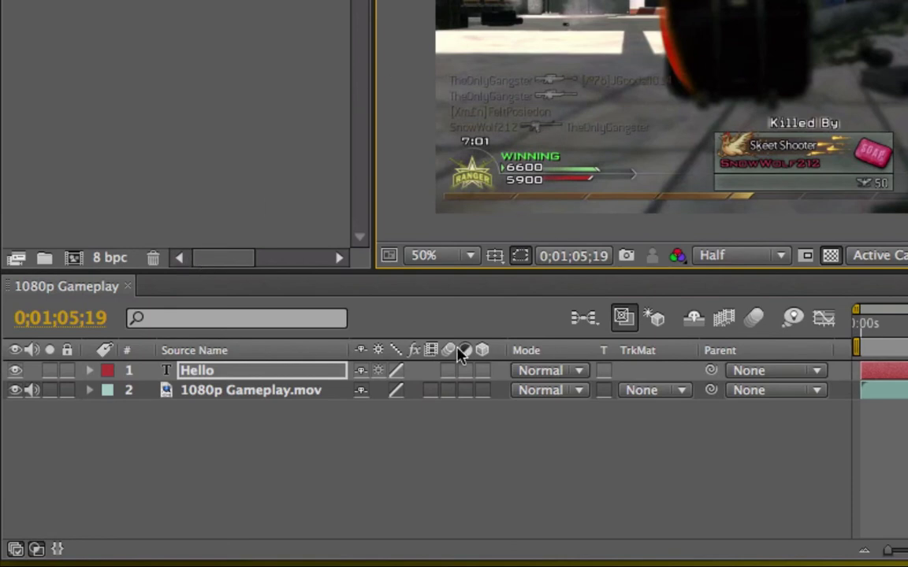
Switch the Hello layer's visibility off and on three times, and view its label color choices without picking one
{"action": "left_click", "coordinate": [198, 376]}
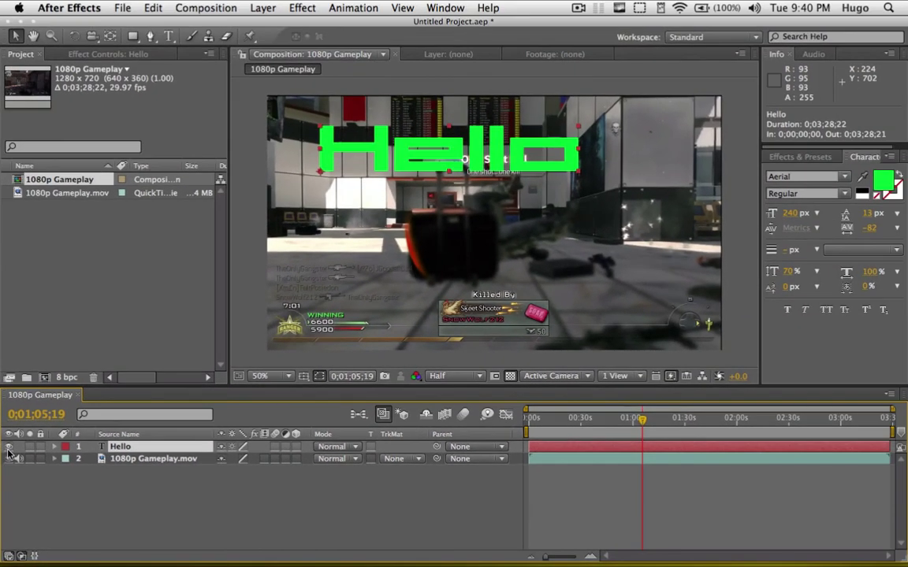
{"action": "left_click", "coordinate": [8, 447]}
{"action": "left_click", "coordinate": [9, 447]}
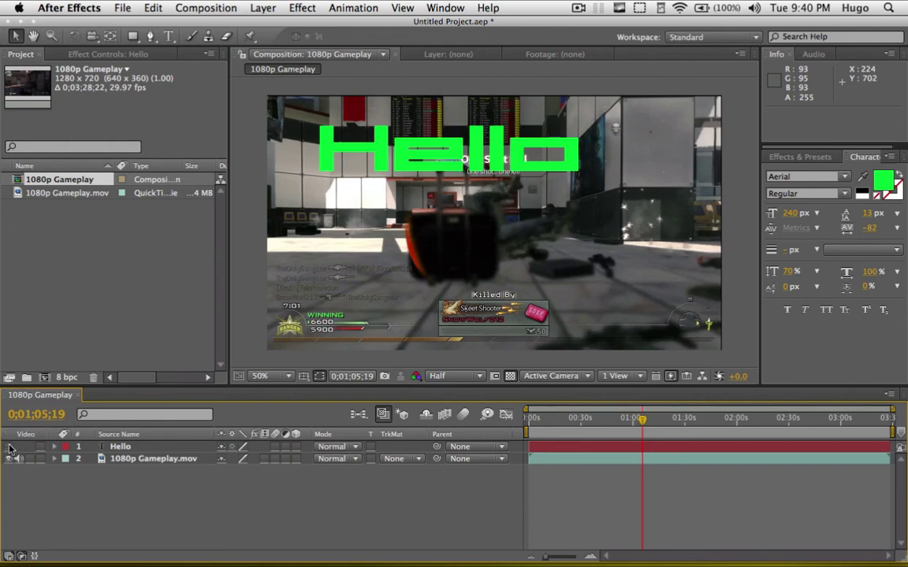
{"action": "left_click", "coordinate": [9, 447]}
{"action": "left_click", "coordinate": [9, 447]}
{"action": "left_click", "coordinate": [10, 447]}
{"action": "left_click", "coordinate": [10, 447]}
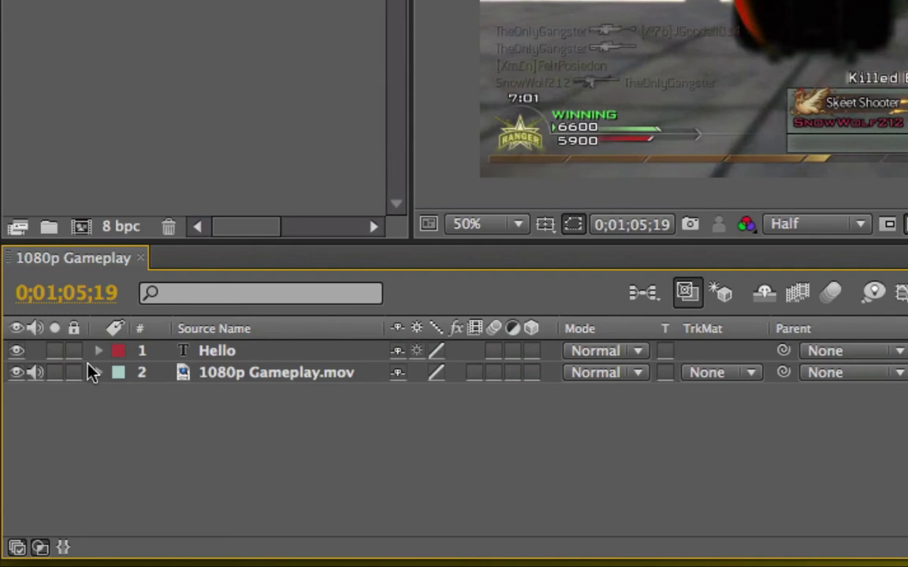
{"action": "left_click", "coordinate": [117, 351]}
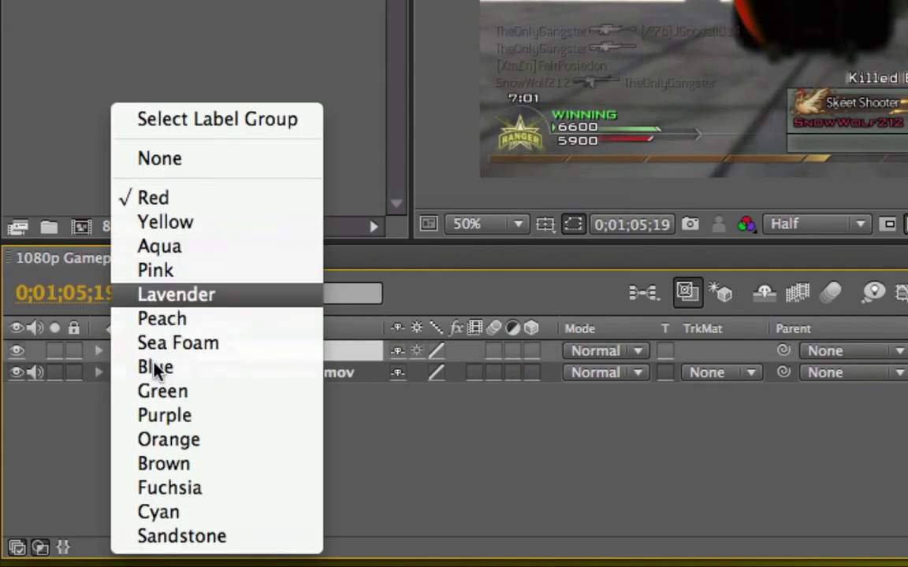
{"action": "left_click", "coordinate": [81, 442]}
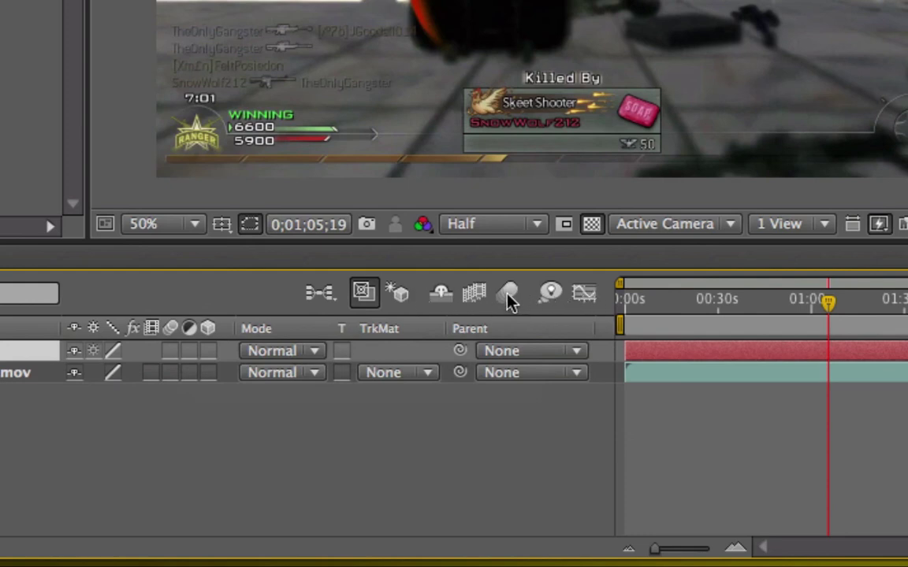
Enable motion blur for the Hello layer and the whole composition, and disable both again
{"action": "left_click", "coordinate": [170, 350]}
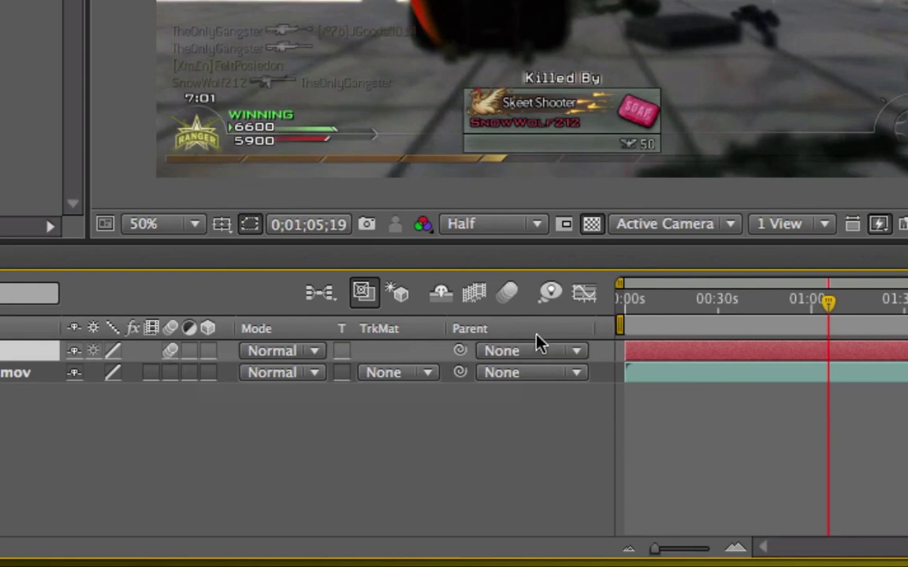
{"action": "left_click", "coordinate": [509, 295]}
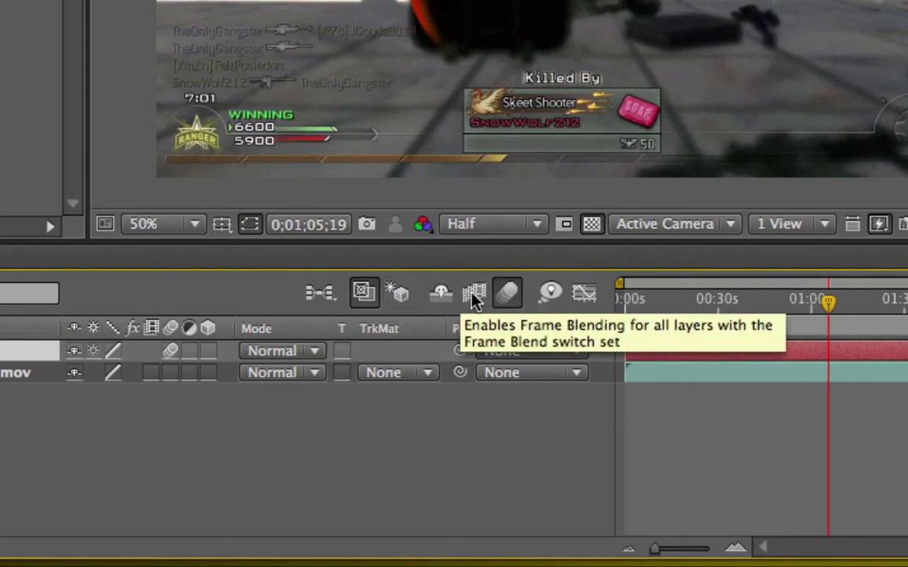
{"action": "left_click", "coordinate": [498, 299]}
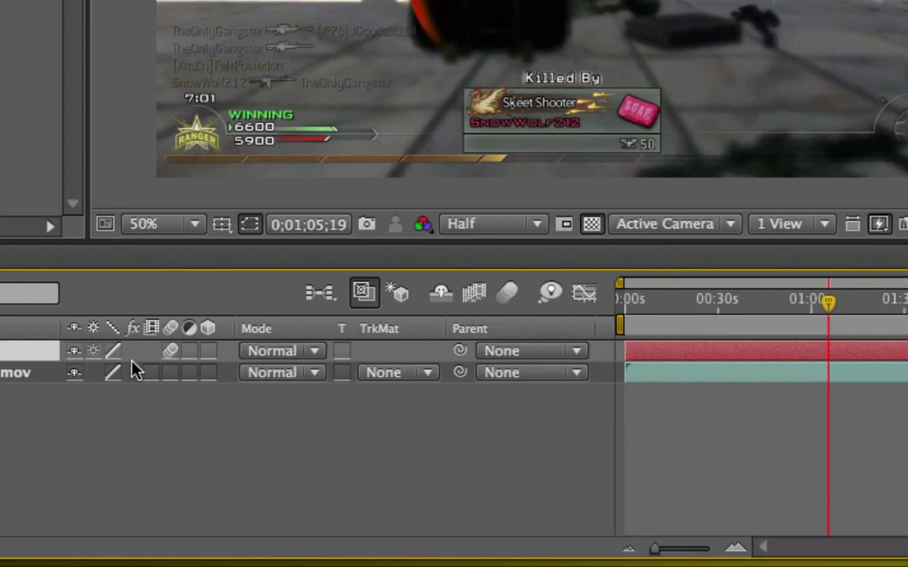
{"action": "left_click", "coordinate": [171, 350]}
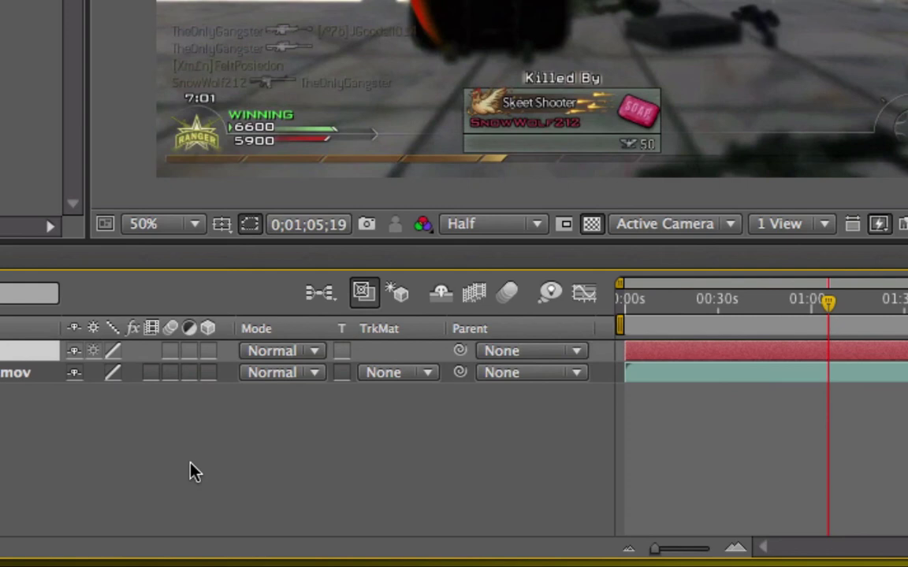
Reveal and collapse the Opacity and the Rotation property of the 1080p Gameplay.mov layer in turn
{"action": "left_click", "coordinate": [24, 373]}
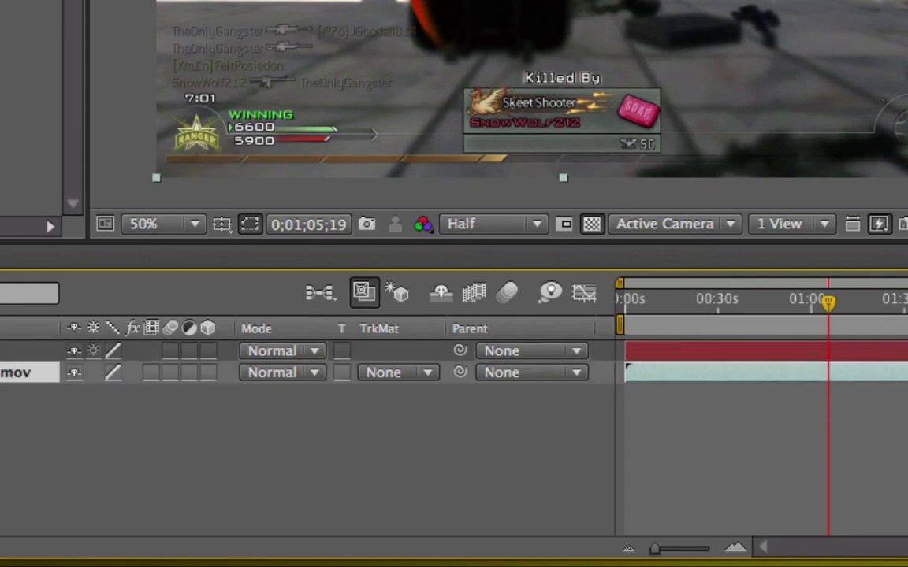
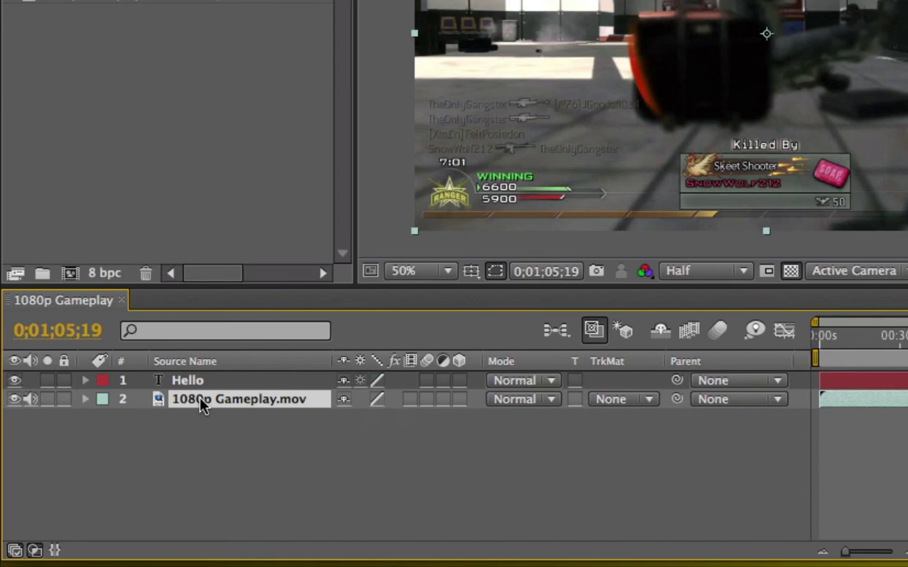
{"action": "key", "text": "t"}
{"action": "key", "text": "t"}
{"action": "key", "text": "t"}
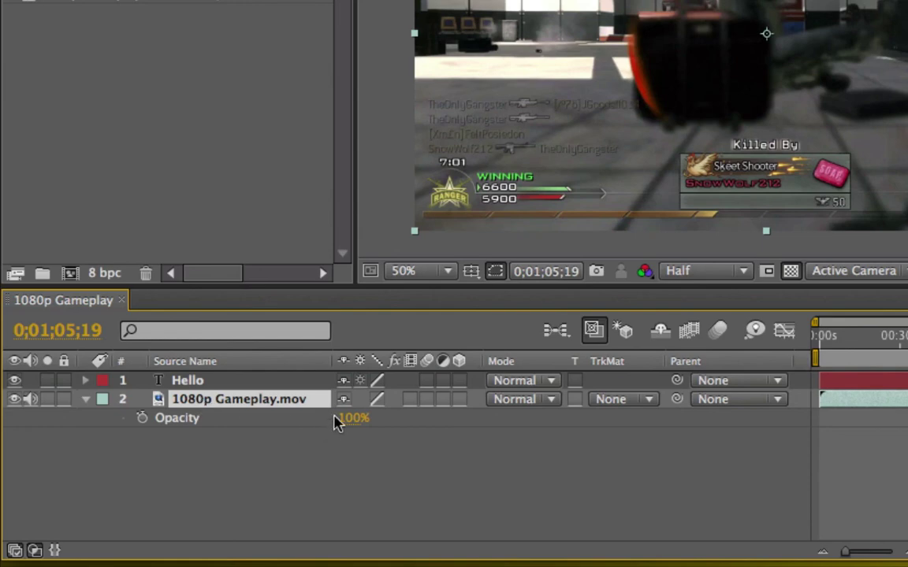
{"action": "mouse_move", "coordinate": [349, 419]}
{"action": "left_mouse_down"}
{"action": "mouse_move", "coordinate": [291, 416]}
{"action": "mouse_move", "coordinate": [348, 416]}
{"action": "left_mouse_up"}
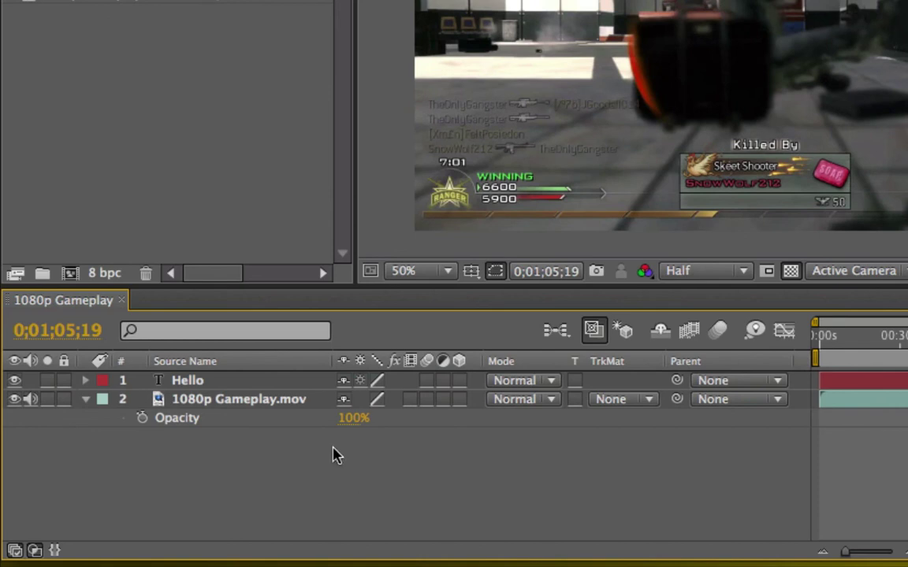
{"action": "left_click", "coordinate": [298, 398]}
{"action": "key", "text": "t"}
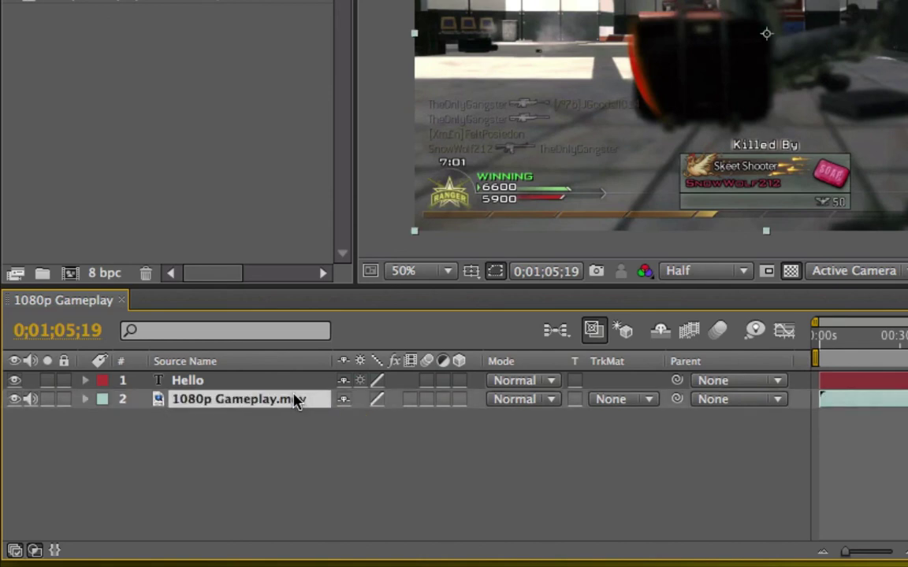
{"action": "key", "text": "r"}
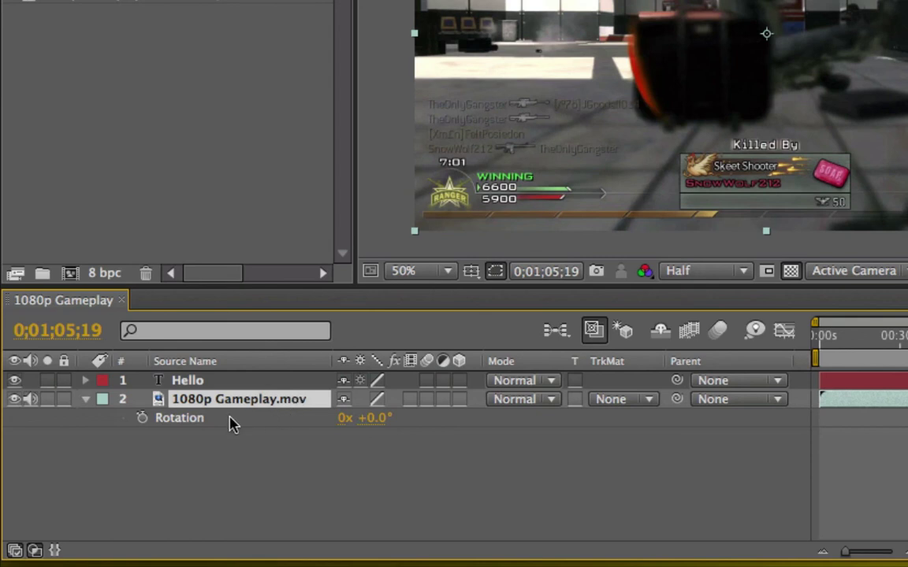
{"action": "key", "text": "r"}
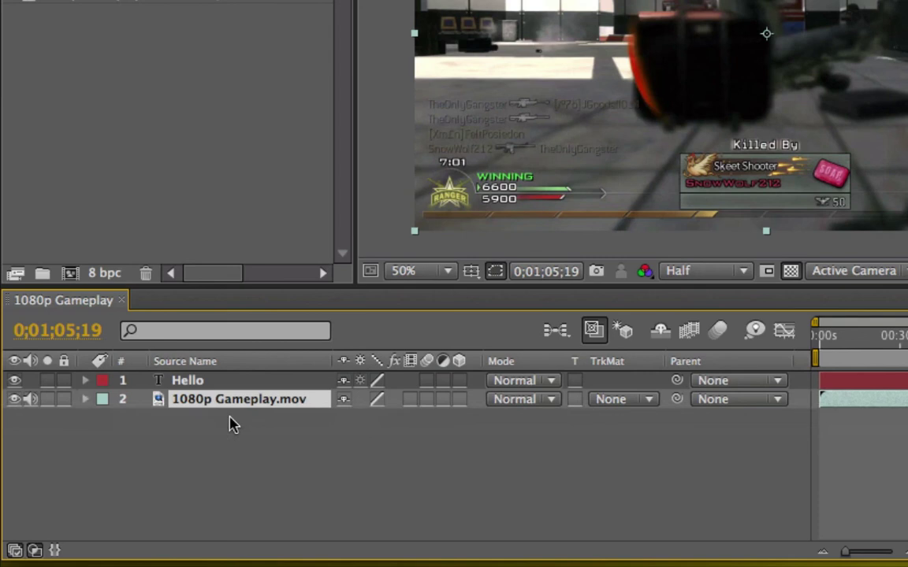
Set the 1080p Gameplay.mov layer's Position to 642.0, 360.0, try moving the footage within the frame, and undo that move
{"action": "key", "text": "p"}
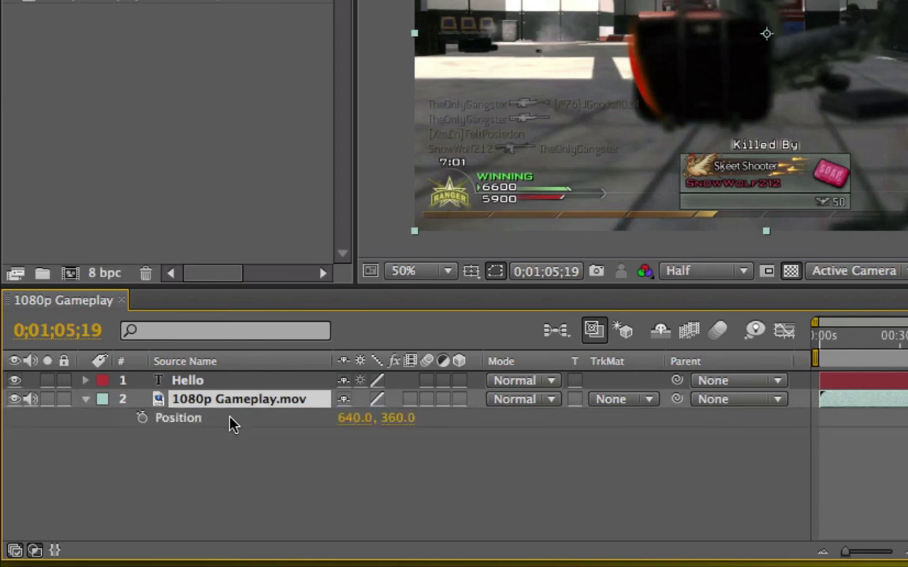
{"action": "mouse_move", "coordinate": [348, 418]}
{"action": "left_mouse_down"}
{"action": "mouse_move", "coordinate": [411, 418]}
{"action": "mouse_move", "coordinate": [329, 419]}
{"action": "mouse_move", "coordinate": [353, 418]}
{"action": "left_mouse_up"}
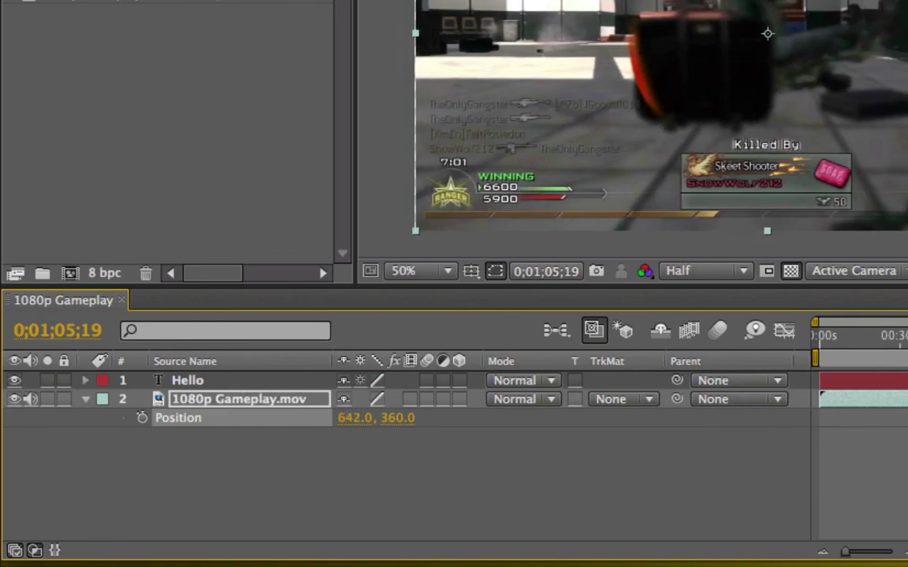
{"action": "left_click_drag", "start_coordinate": [772, 106], "coordinate": [778, 166]}
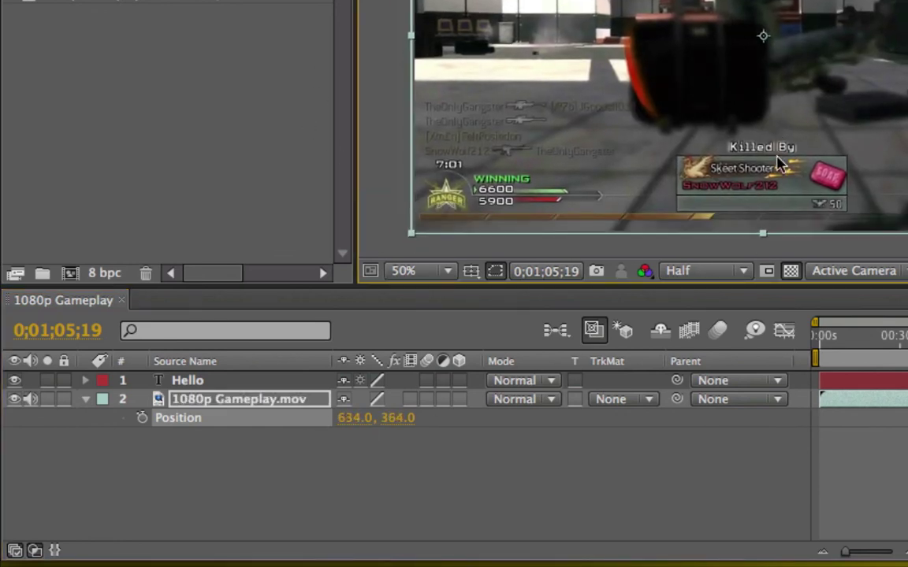
{"action": "key", "text": "ctrl+z"}
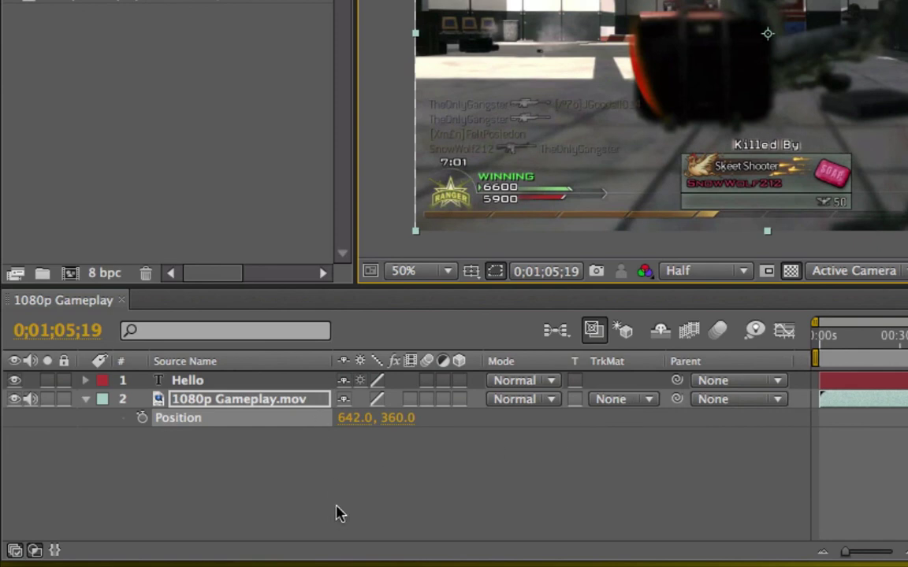
{"action": "key", "text": "p"}
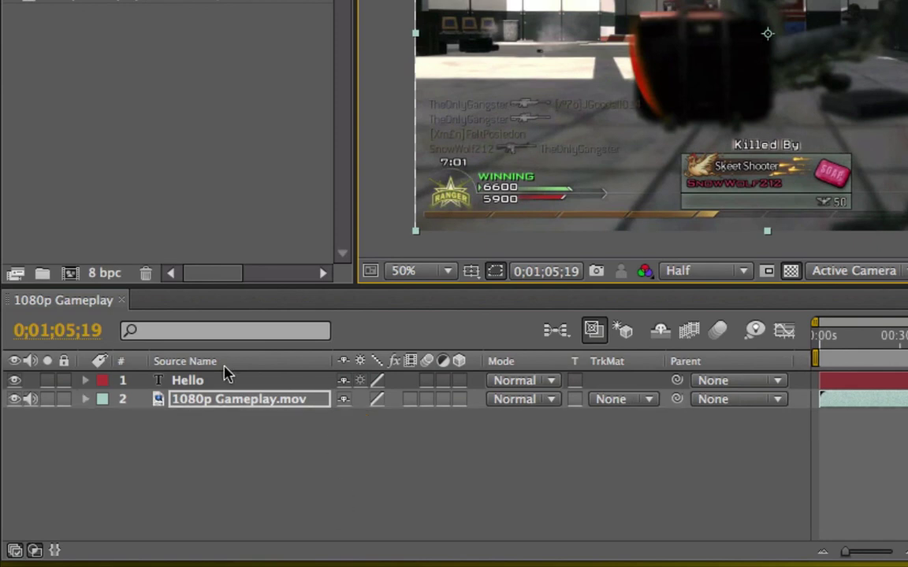
Add the Hello layer to the selection and show both layers' modified, Scale and Position properties in turn, collapsing them at the end
{"action": "left_click", "coordinate": [209, 384]}
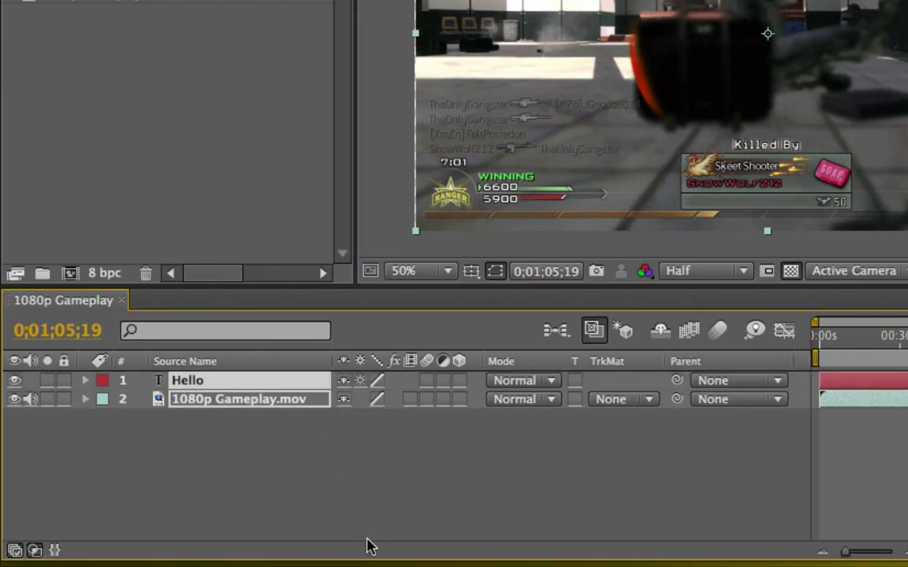
{"action": "key", "text": "s"}
{"action": "key", "text": "u"}
{"action": "key", "text": "u"}
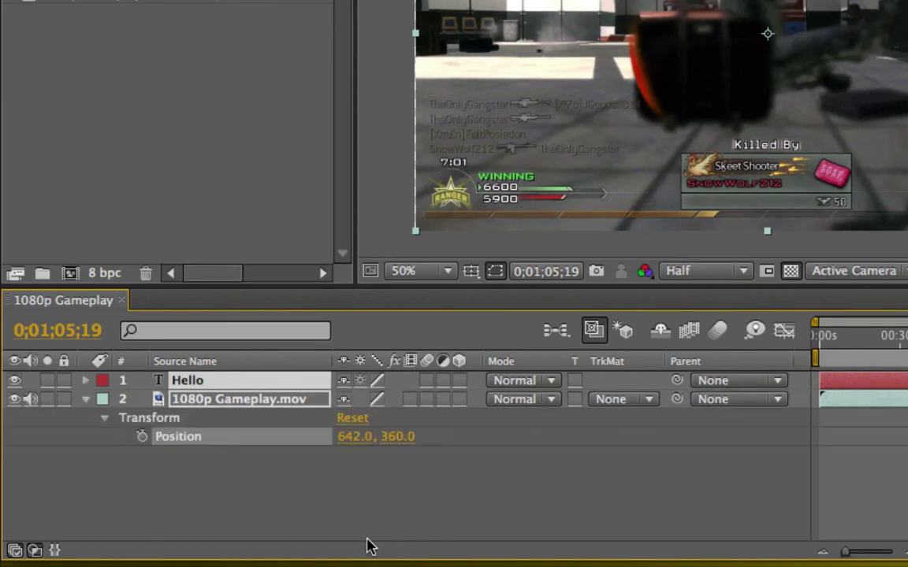
{"action": "key", "text": "s"}
{"action": "key", "text": "u"}
{"action": "key", "text": "u"}
{"action": "key", "text": "s"}
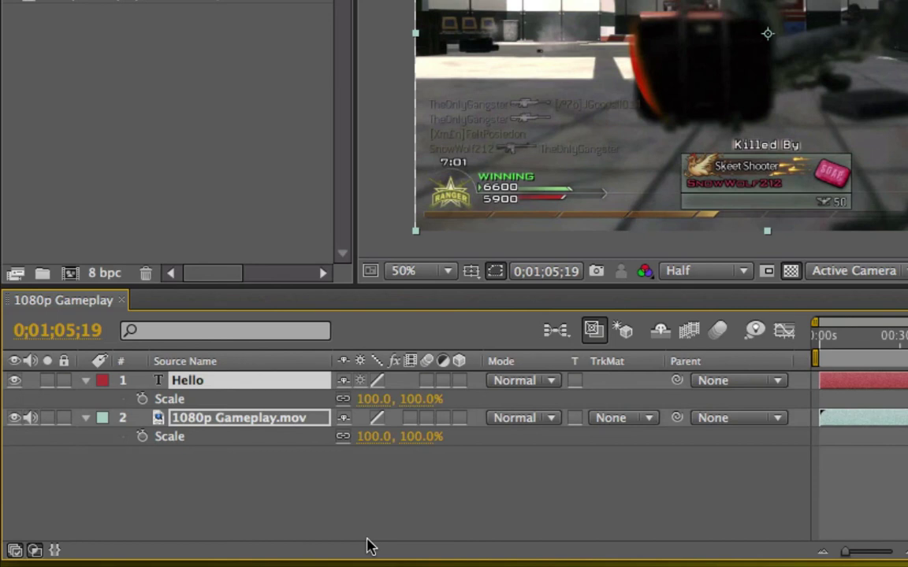
{"action": "key", "text": "p"}
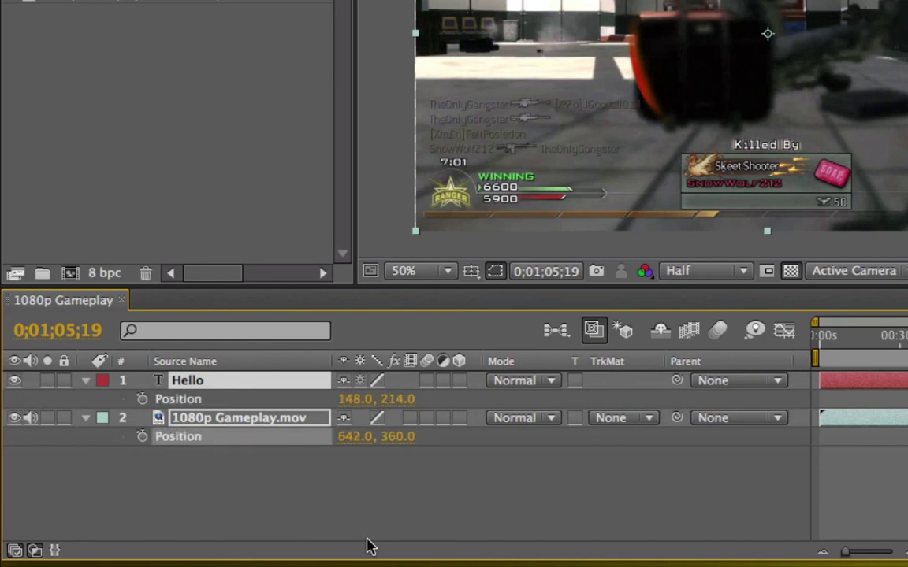
{"action": "key", "text": "p"}
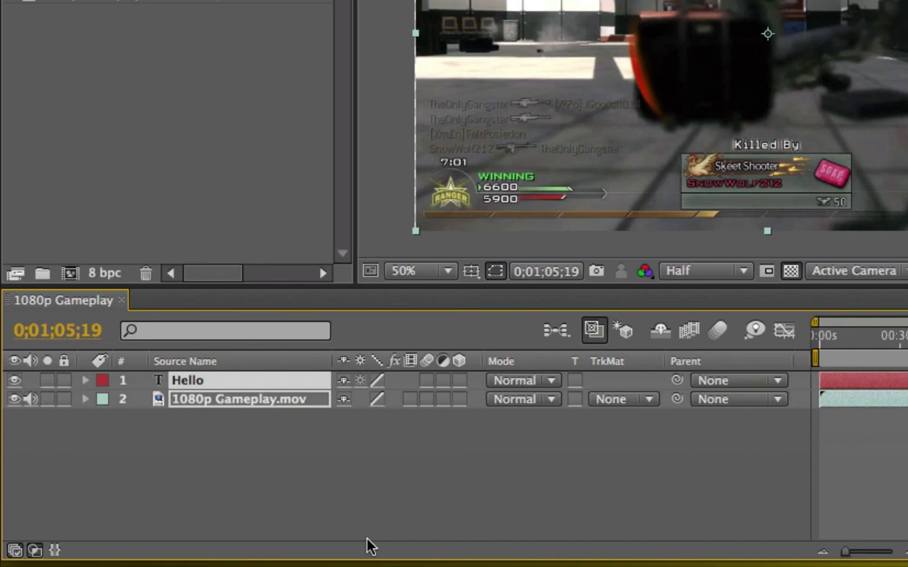
Clear the selection of both layers and select only the Hello text layer
{"action": "left_click", "coordinate": [331, 512]}
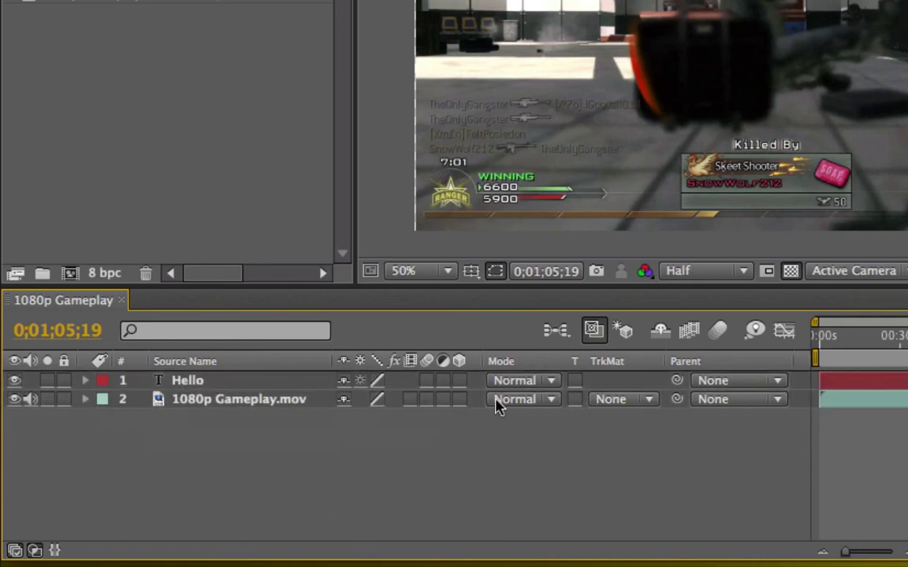
{"action": "left_click", "coordinate": [213, 382]}
{"action": "key", "text": "Return"}
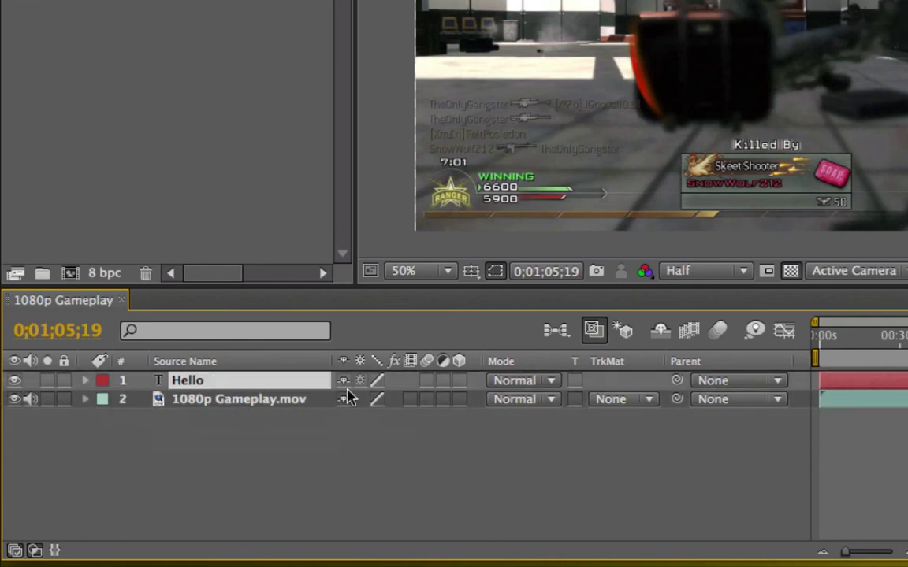